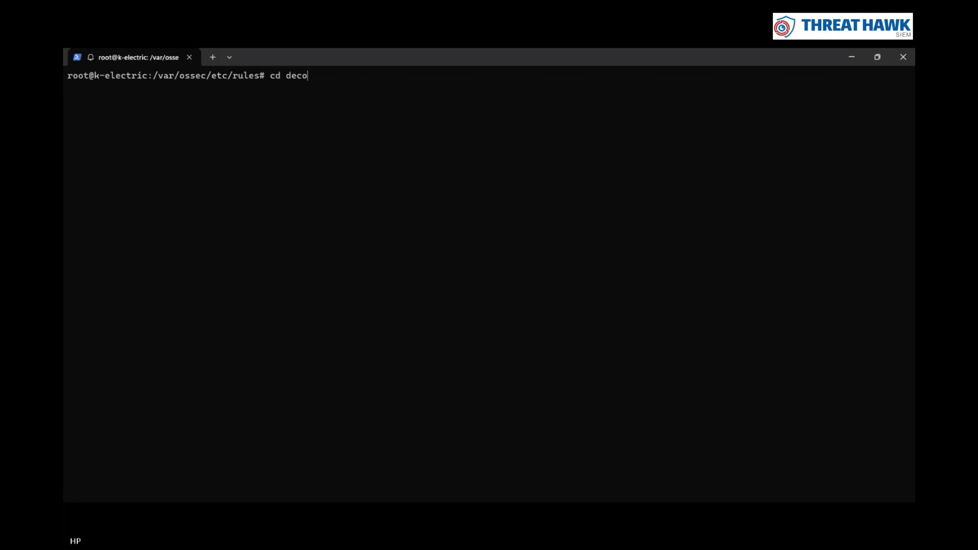
Clear the partial command and go up to /var/ossec/etc with cd .
key("BackSpace")
key("BackSpace")
key("BackSpace")
key("BackSpace")
key("BackSpace")
key("BackSpace")
key("BackSpace")
type("cd ..")
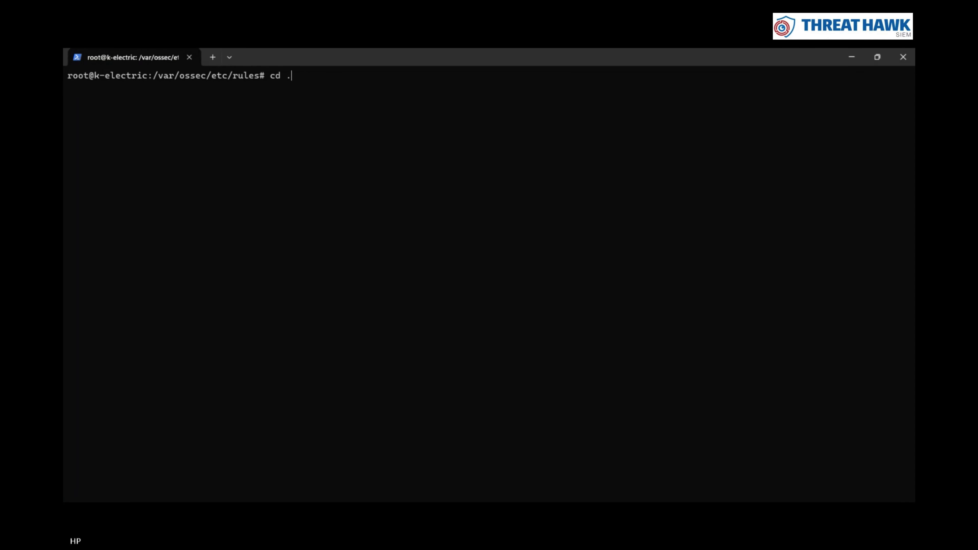
key("Return")
Enter the decoders directory and list it, showing only local_decoder.xml
type("cd dec")
key("Tab")
key("Return")
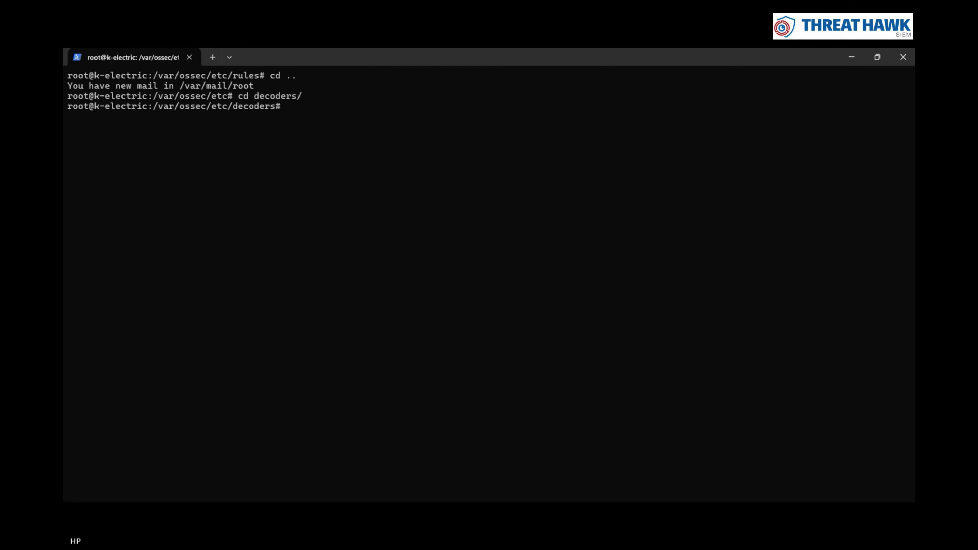
type("ls")
key("Return")
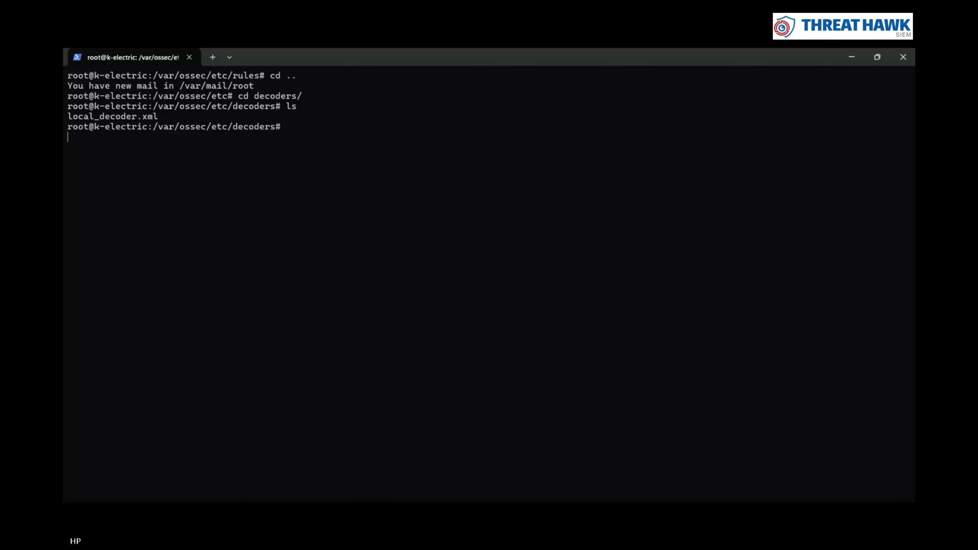
key("Return")
key("Return")
key("Return")
key("Return")
key("Return")
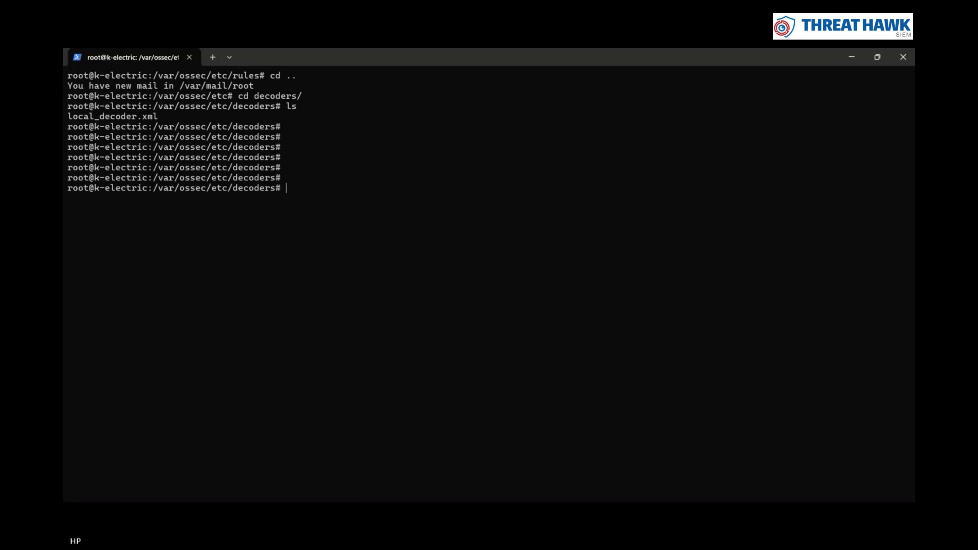
type("clear")
key("BackSpace")
key("BackSpace")
key("BackSpace")
key("BackSpace")
key("BackSpace")
key("BackSpace")
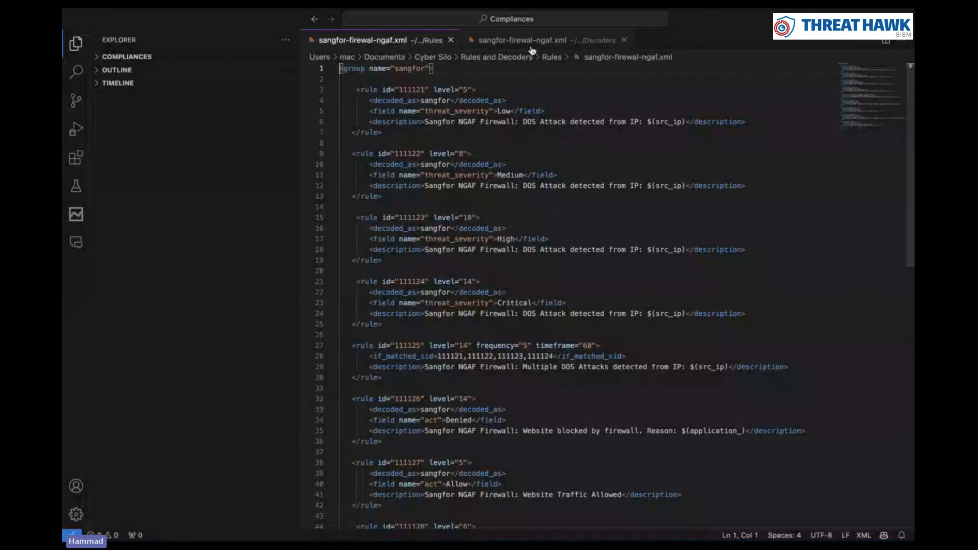
Show the Decoders copy of sangfor-firewal-ngaf.xml with its parent and four sangfor_1 child decoders
left_click(533, 45)
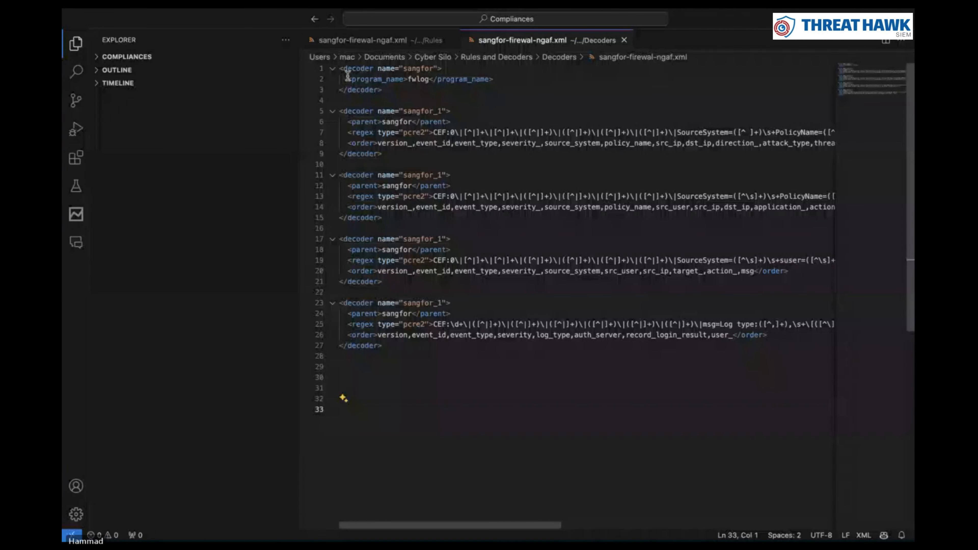
Review the sangfor decoder names and the program_name fwlog match in the decoder file
left_click(373, 122)
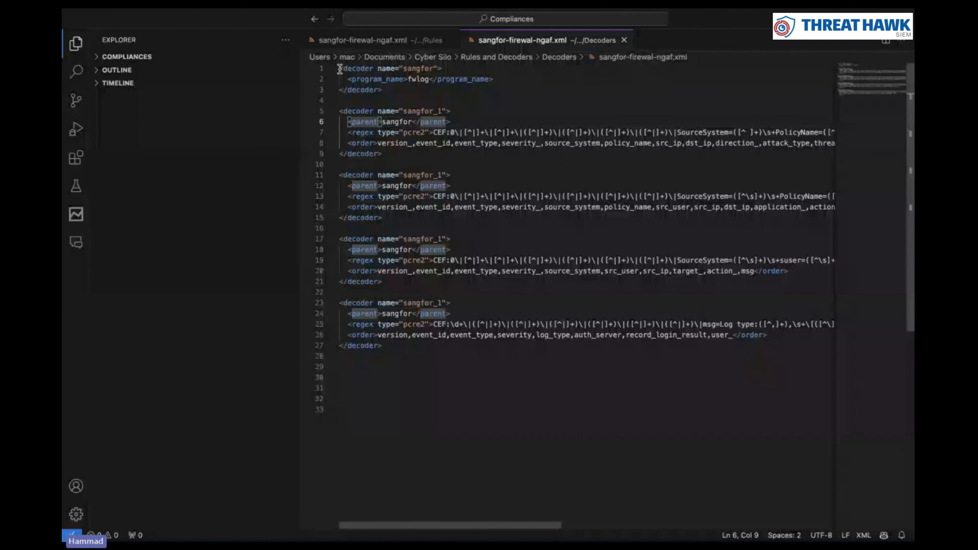
left_click_drag(340, 68, 387, 349)
left_click(387, 348)
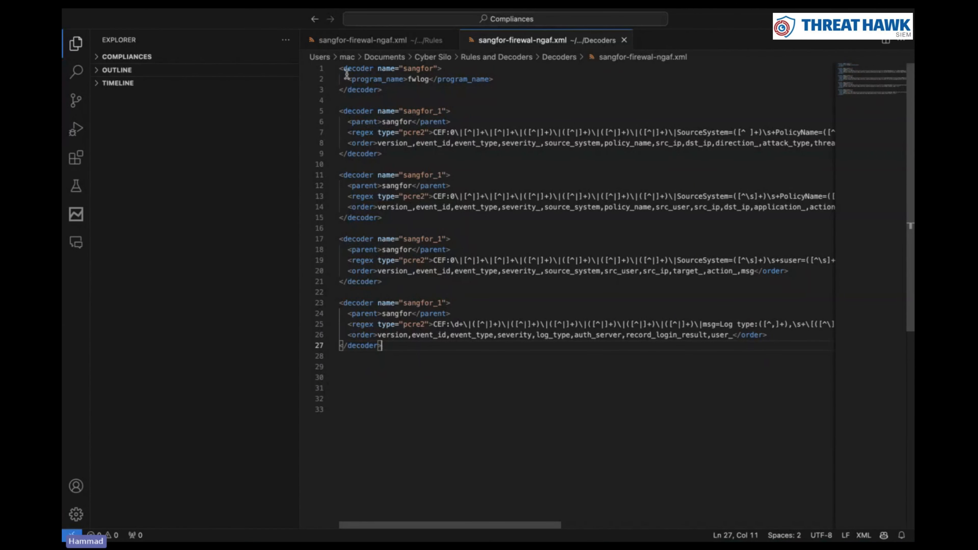
left_click_drag(343, 69, 459, 82)
left_click(441, 79)
left_click(374, 69)
left_click(443, 92)
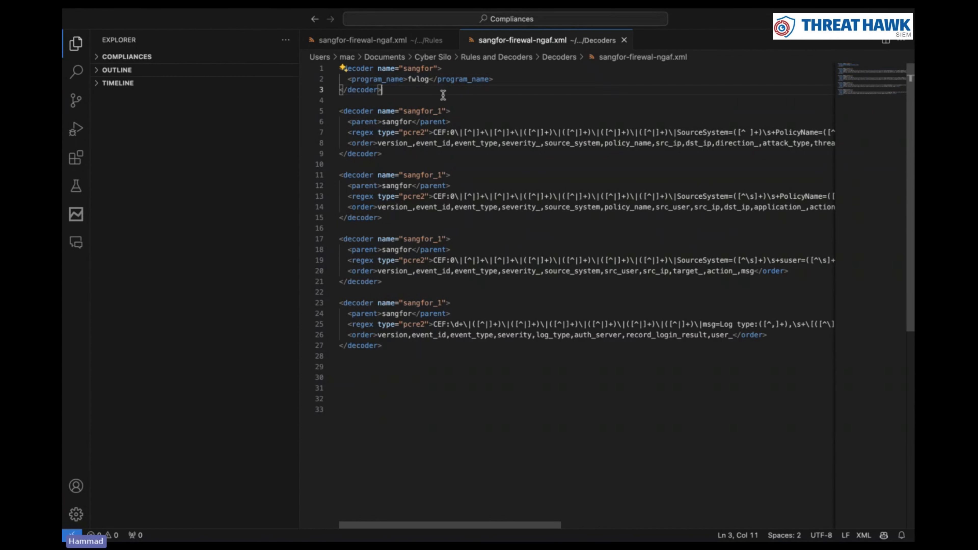
left_click(344, 112)
double_click(347, 111)
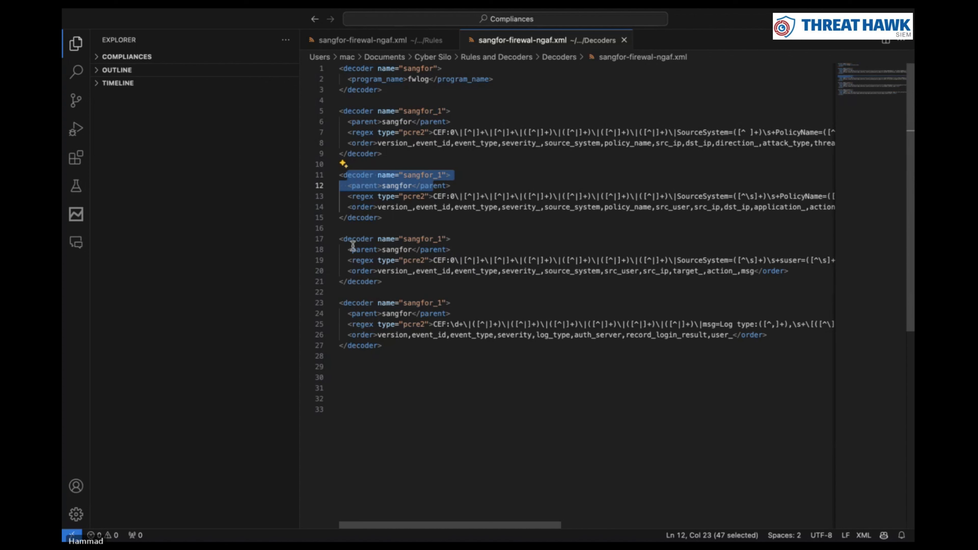
Highlight every parent sangfor tag and select line 7's regex up to SourceSystem
left_click_drag(352, 249, 439, 250)
key("super+shift+l")
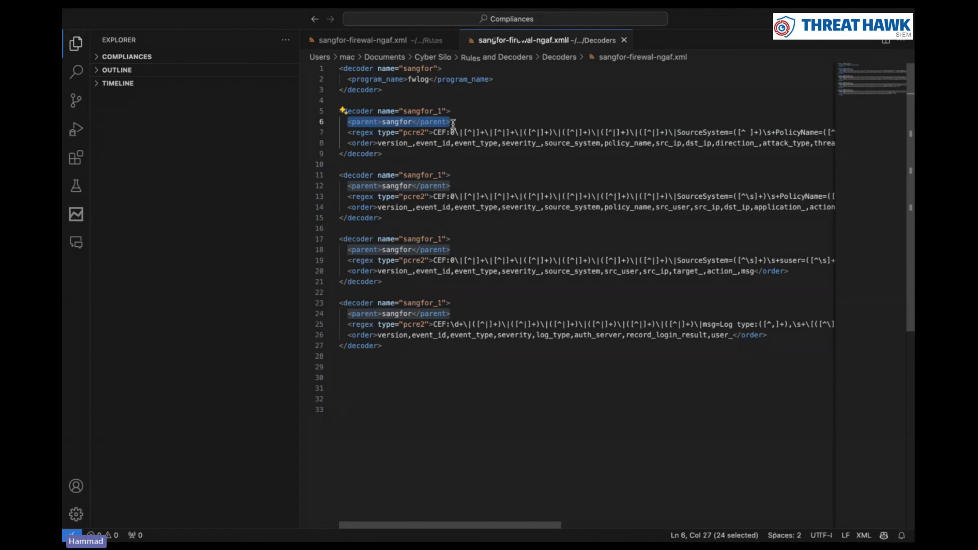
left_click(349, 132)
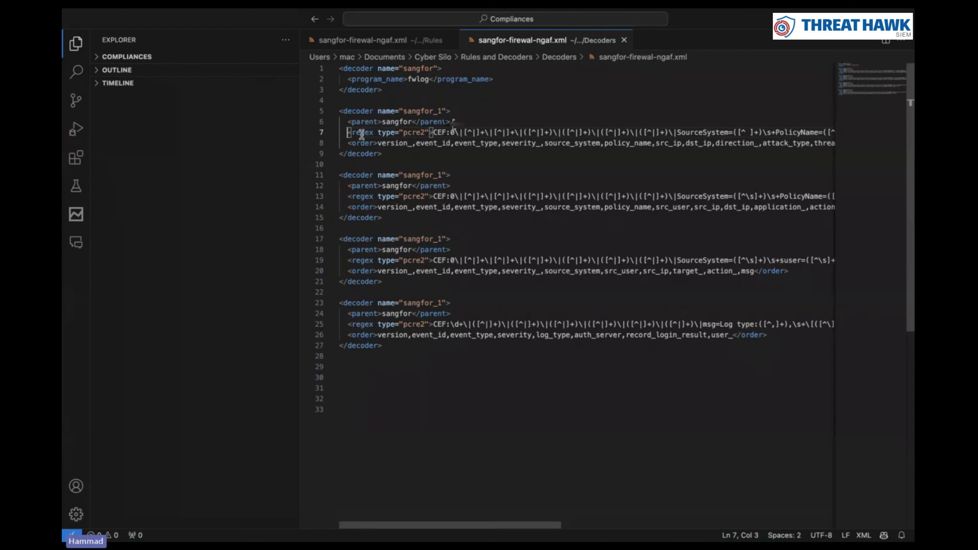
left_click_drag(349, 133, 748, 134)
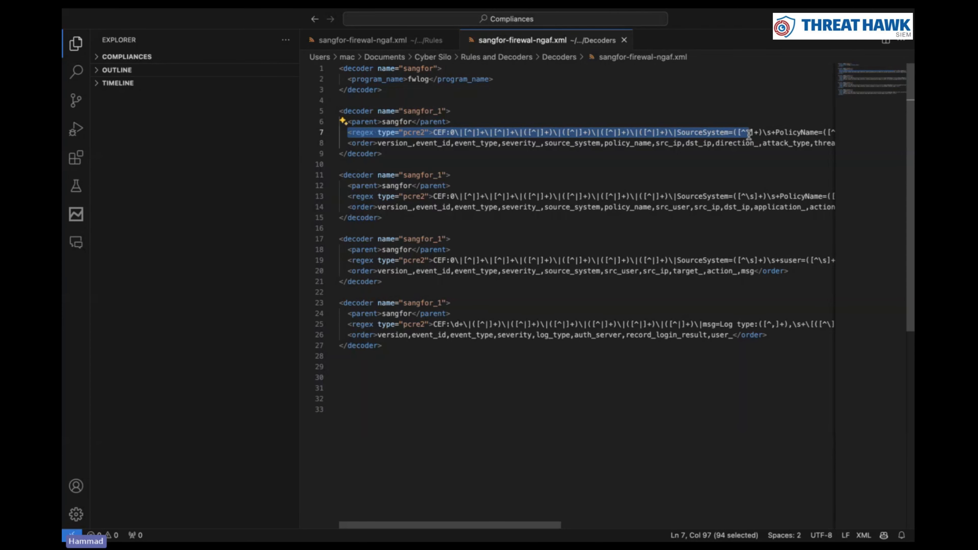
scroll(751, 139, "right", 10)
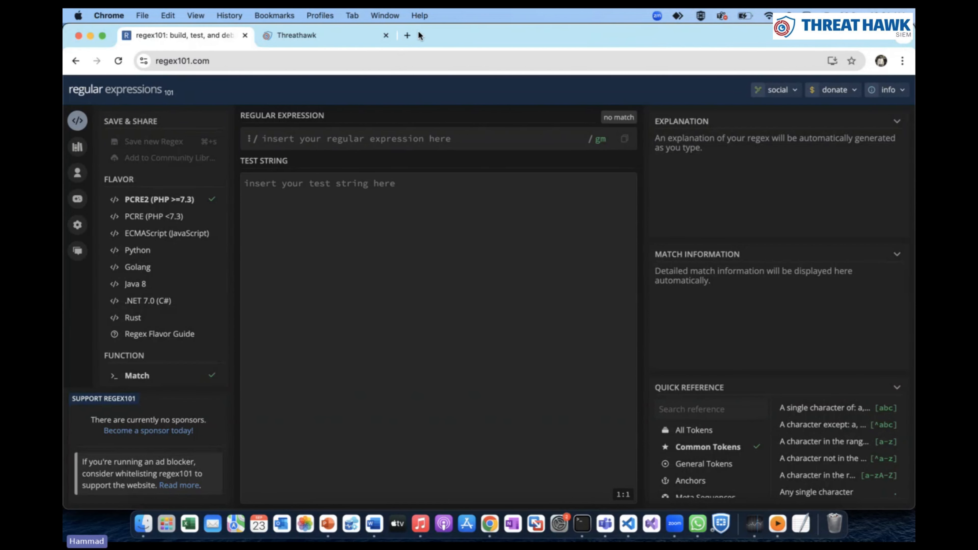
Open a blank regex101.com page with the PCRE2 flavour in a new Chrome tab
left_click(407, 35)
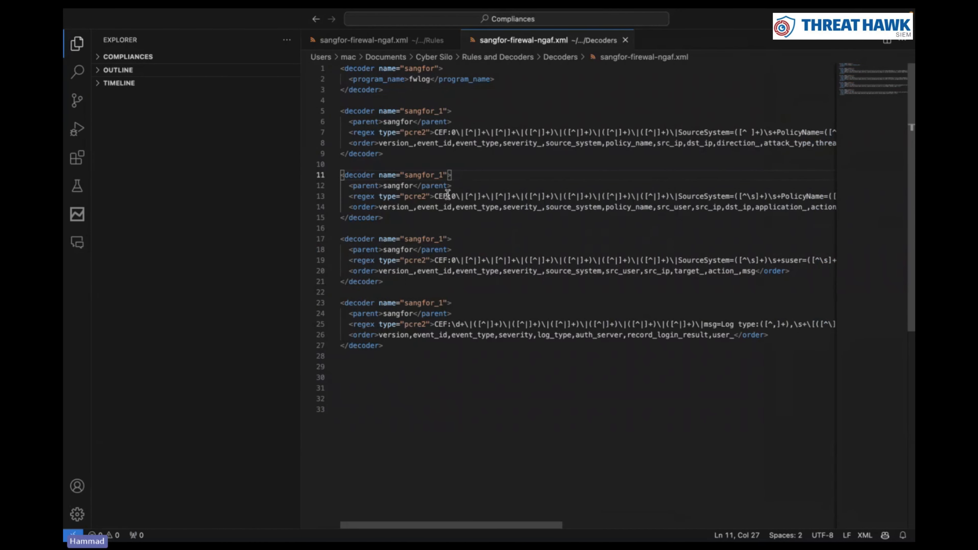
Select the second decoder's line 13 regex through SourceSystem and its pcre2 type
left_click_drag(438, 196, 712, 196)
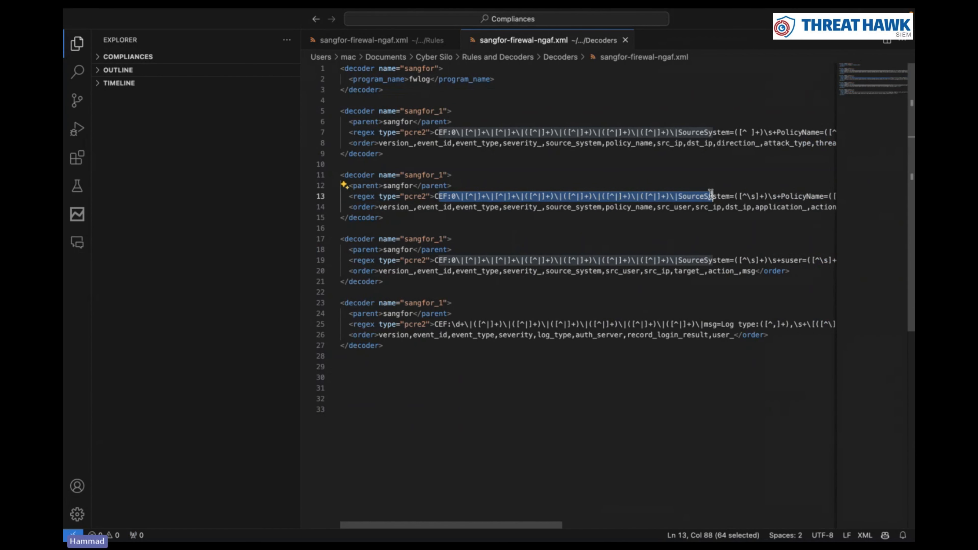
left_click(711, 196)
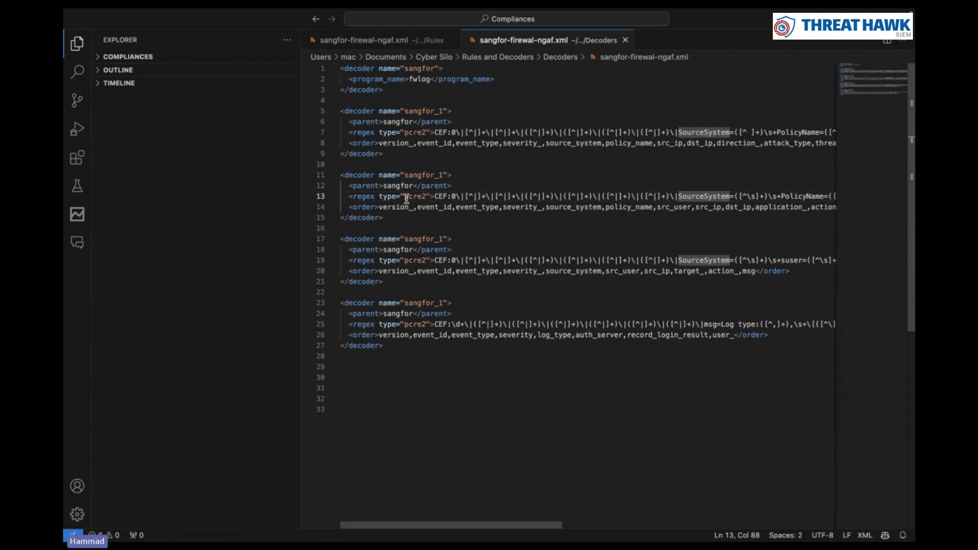
left_click_drag(404, 197, 426, 198)
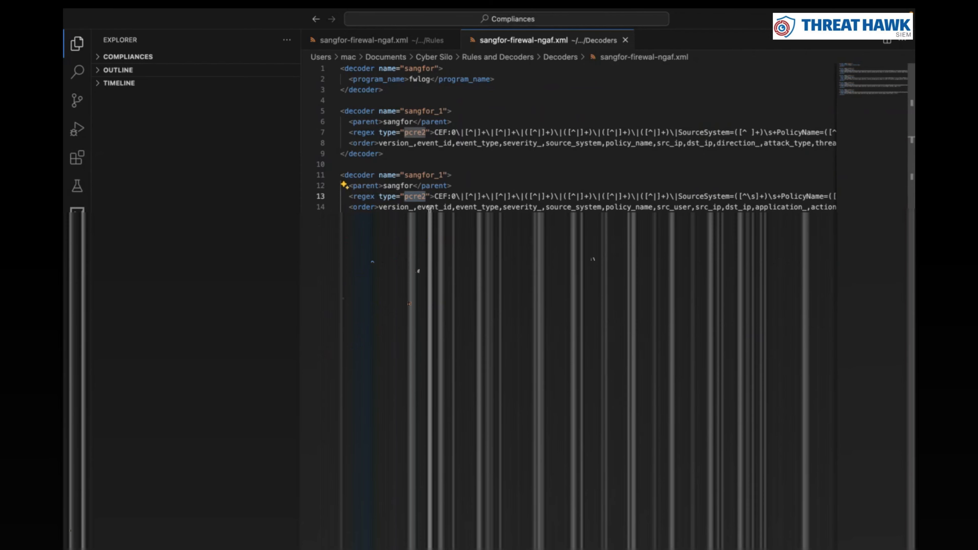
key("super+Tab")
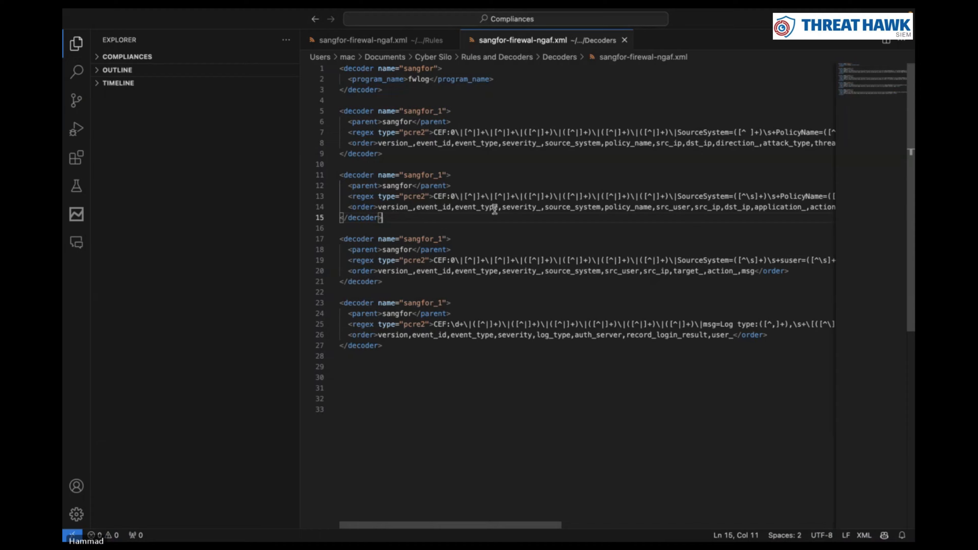
Review the order line and closing tag, then ask ChatGPT for a random log for decoder writing
scroll(495, 208, "right", 5)
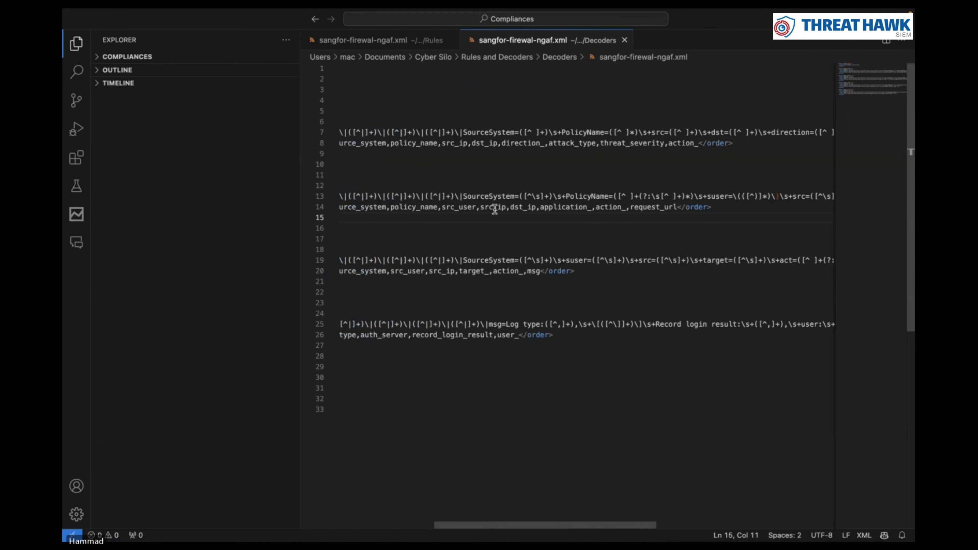
scroll(495, 208, "left", 5)
left_click_drag(348, 206, 646, 217)
left_click(646, 217)
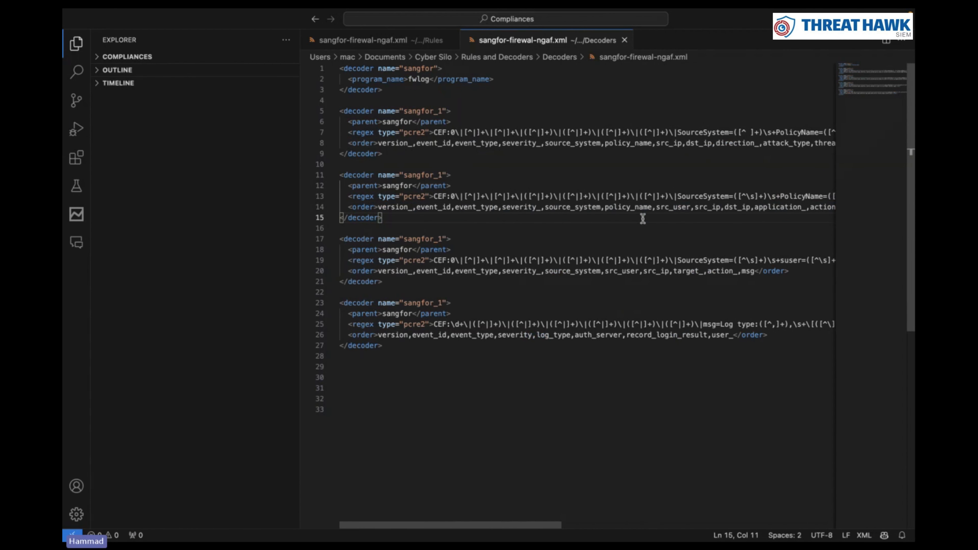
scroll(644, 218, "right", 5)
scroll(646, 219, "left", 5)
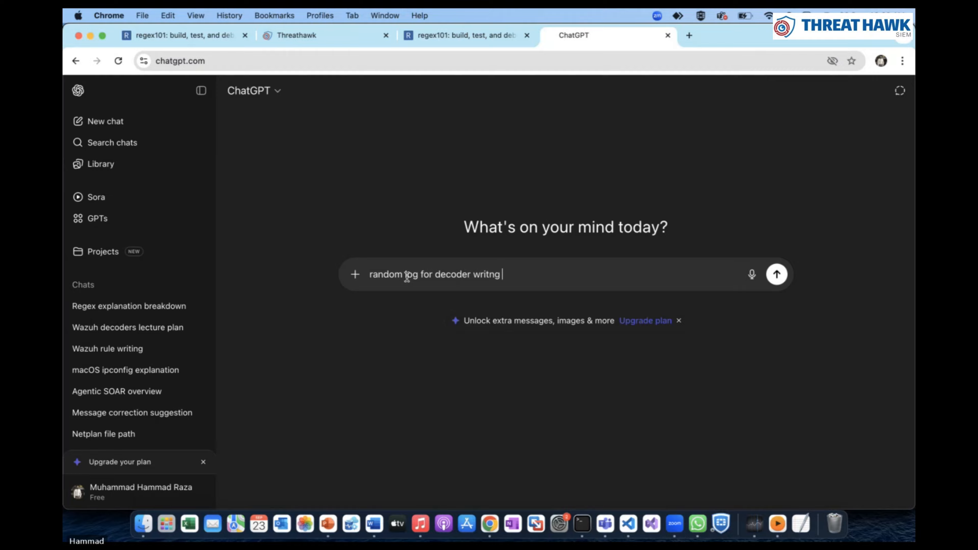
key("Return")
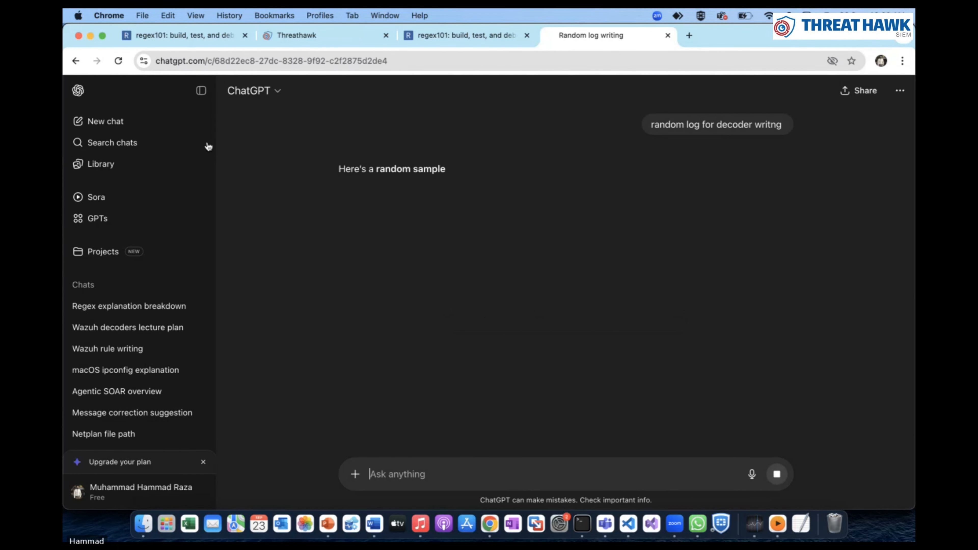
Go through the sample nginx log's Timestamp, Hostname, Service, Source IP, Request and Bytes fields
left_click_drag(359, 221, 430, 337)
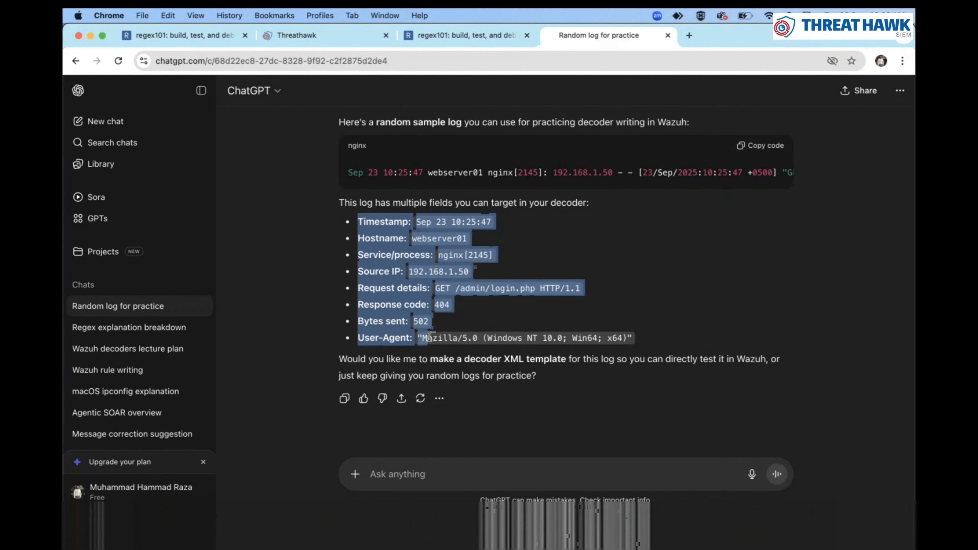
left_click_drag(360, 219, 428, 221)
left_click_drag(364, 239, 469, 242)
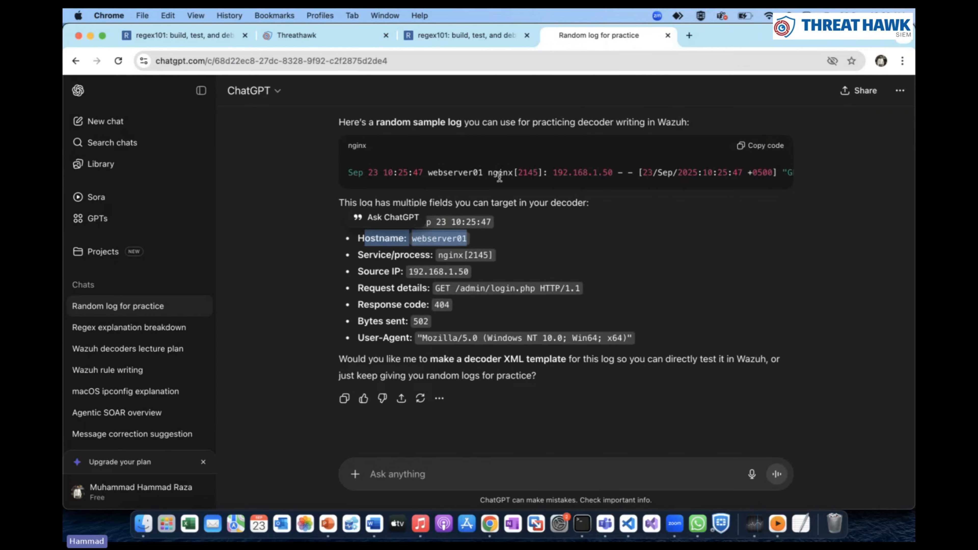
left_click_drag(364, 254, 467, 256)
left_click_drag(358, 272, 455, 297)
left_click(362, 309)
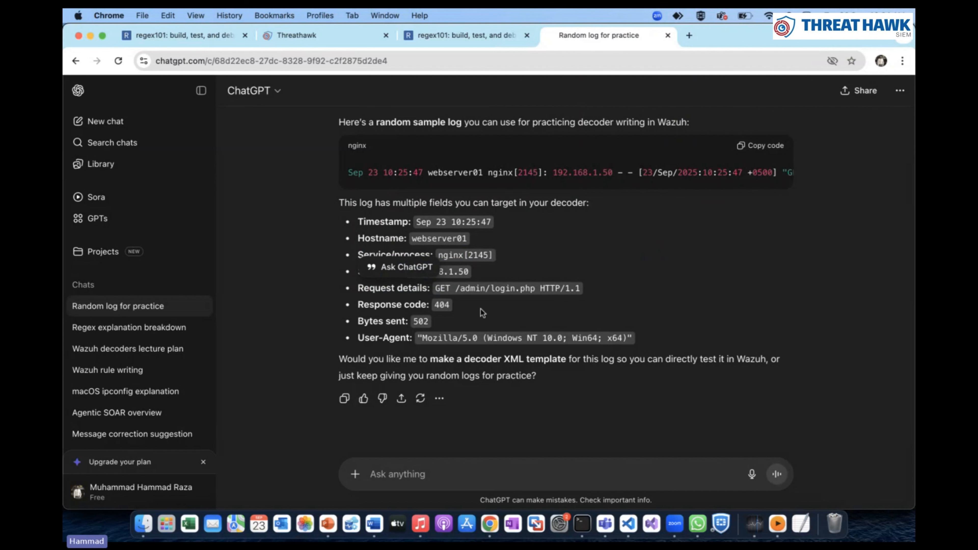
left_click_drag(357, 322, 468, 339)
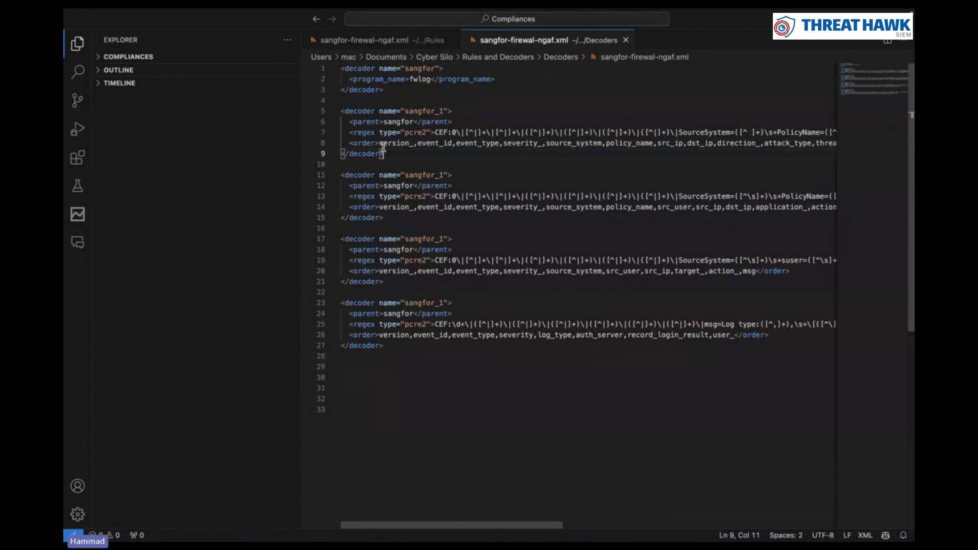
Compare the decoder's order values on lines 8–9 with the sample log's field list
left_click_drag(381, 142, 569, 152)
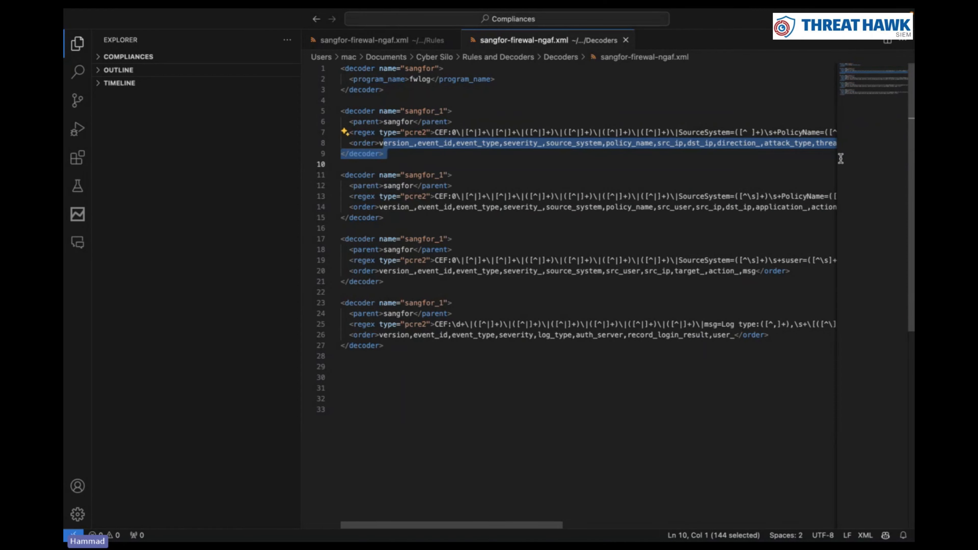
left_click(594, 164)
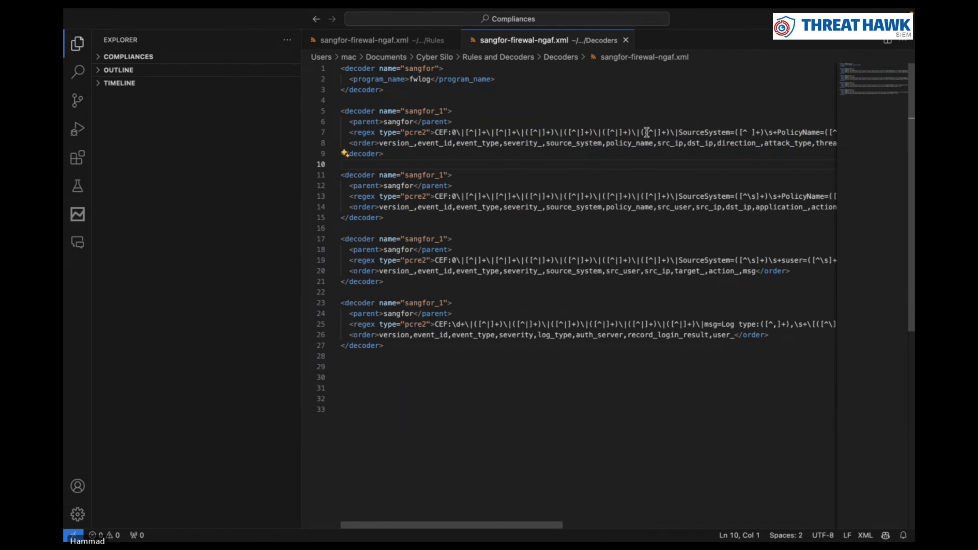
key("super+Tab")
left_click_drag(363, 223, 482, 331)
key("super+Tab")
left_click(517, 204)
scroll(517, 201, "right", 10)
scroll(517, 201, "right", 10)
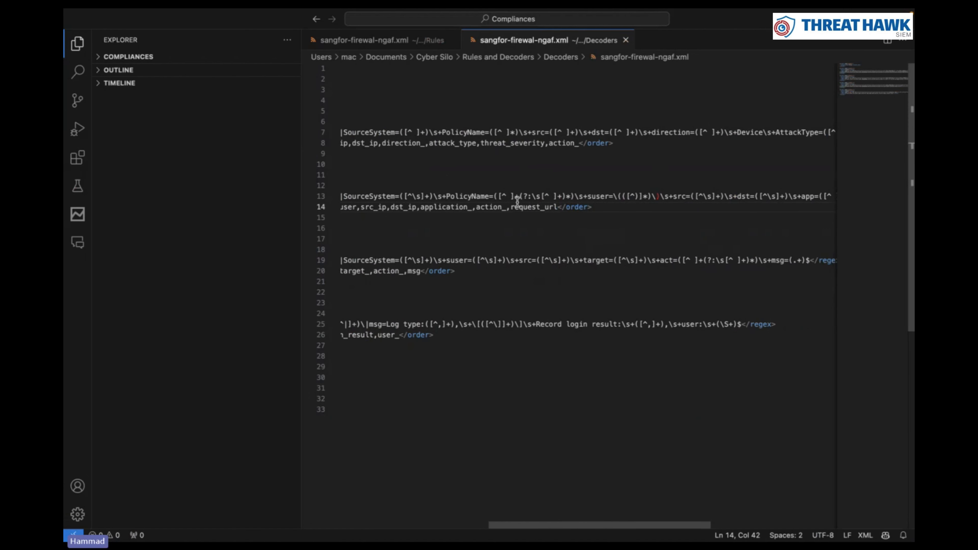
In the rules file, inspect the sangfor group tag and the first rule's decoded_as sangfor
left_click(364, 40)
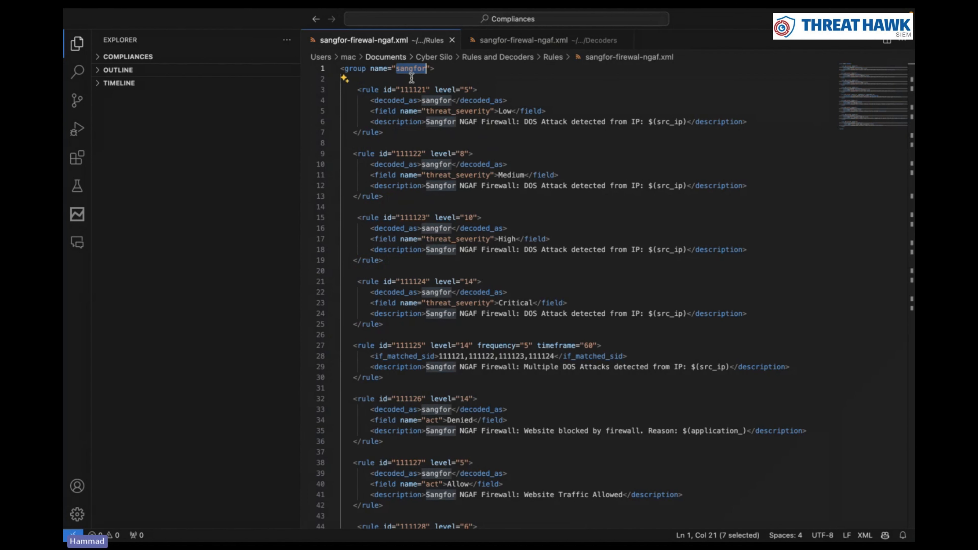
left_click_drag(344, 68, 451, 72)
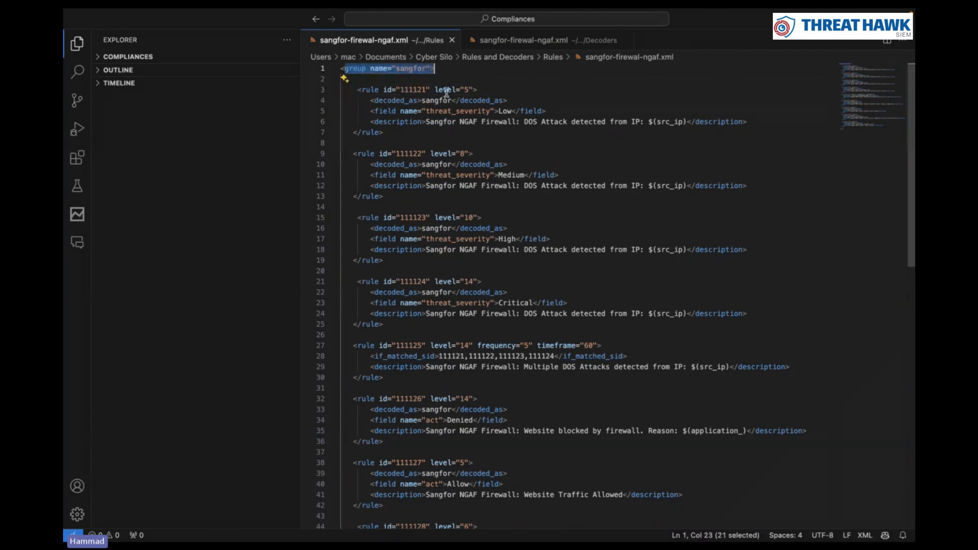
left_click(375, 100)
left_click_drag(374, 100, 508, 100)
left_click(454, 101)
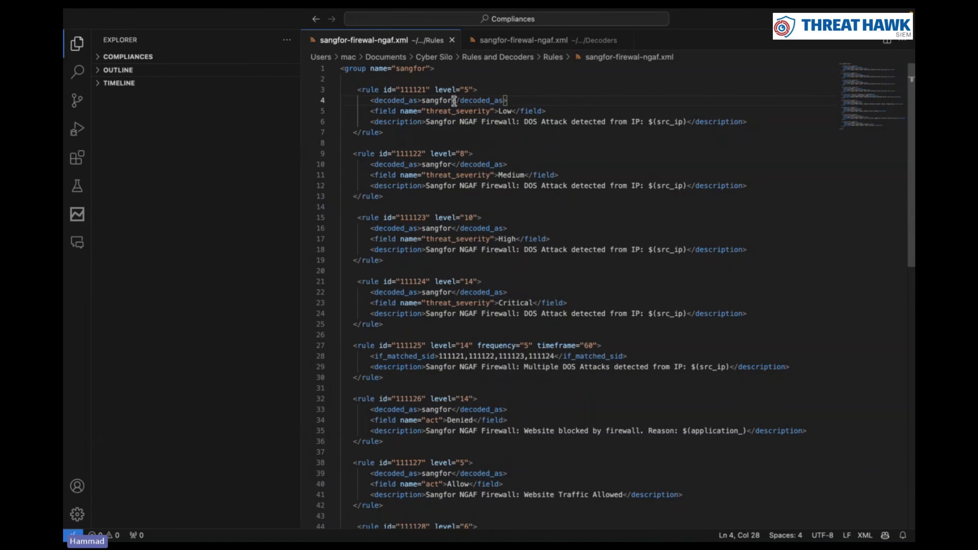
left_click_drag(459, 100, 421, 100)
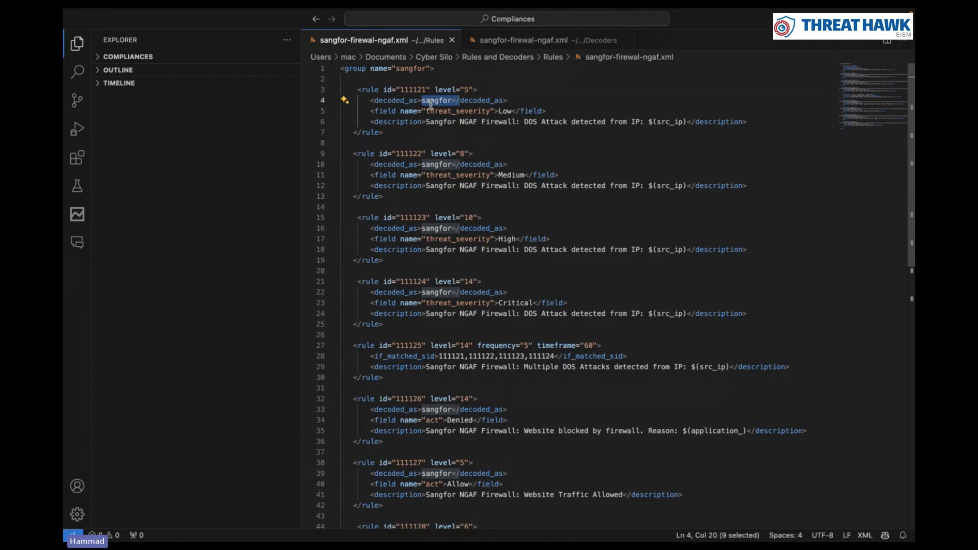
Mark the sangfor group wrapping only the first rule and review its id and level
left_click(432, 131)
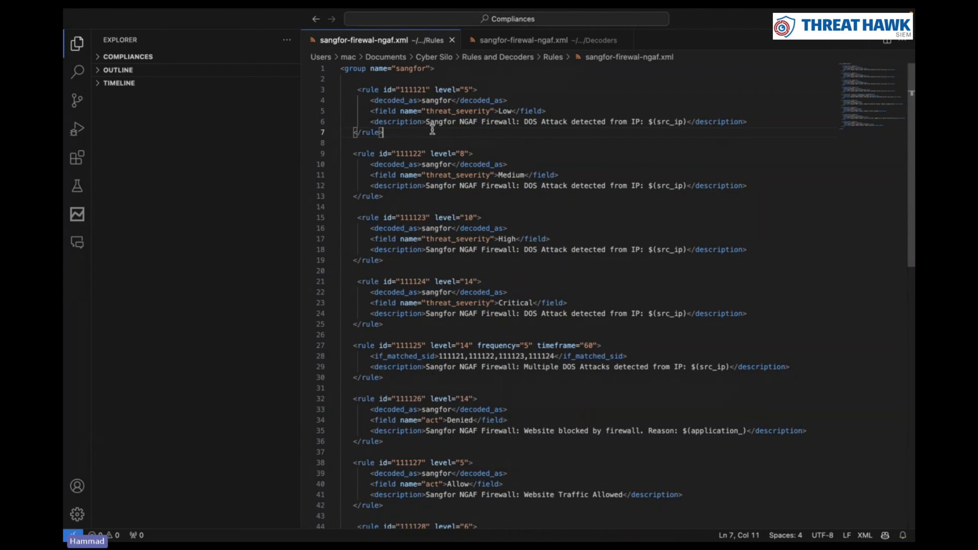
left_click_drag(379, 163, 339, 71)
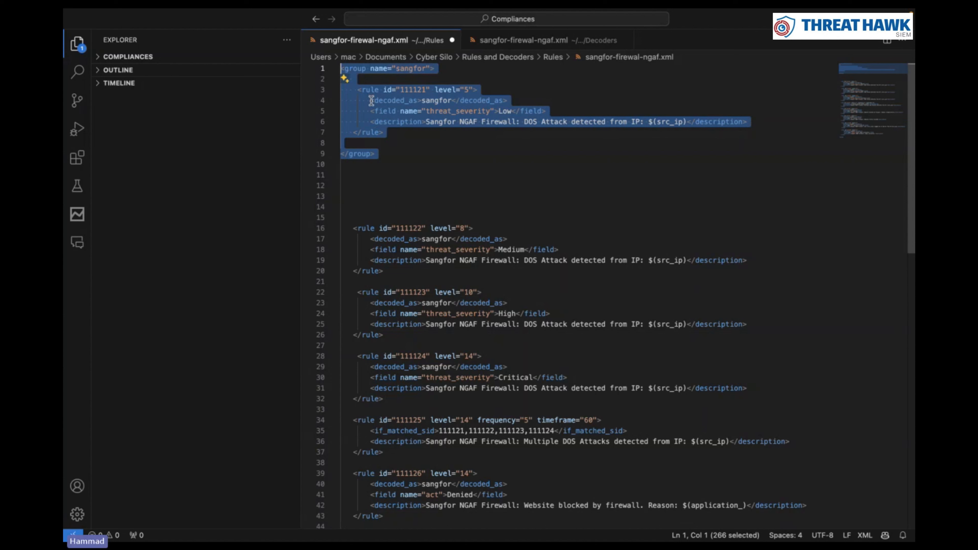
left_click(400, 143)
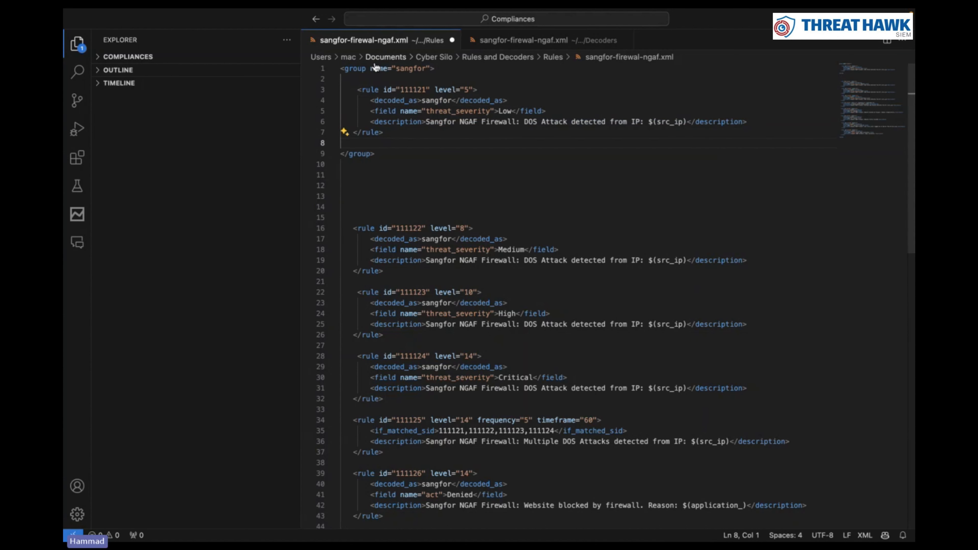
left_click_drag(371, 69, 452, 74)
left_click(453, 74)
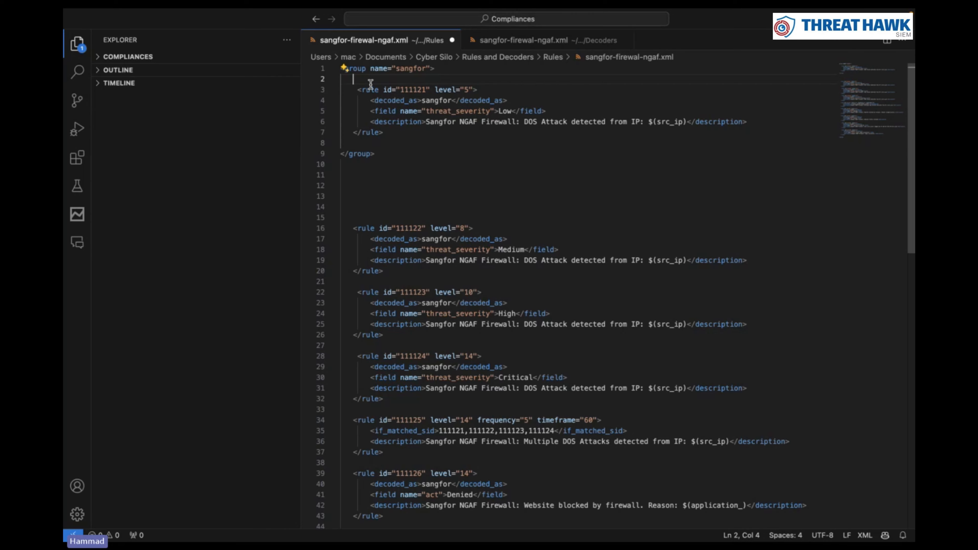
left_click_drag(362, 89, 473, 89)
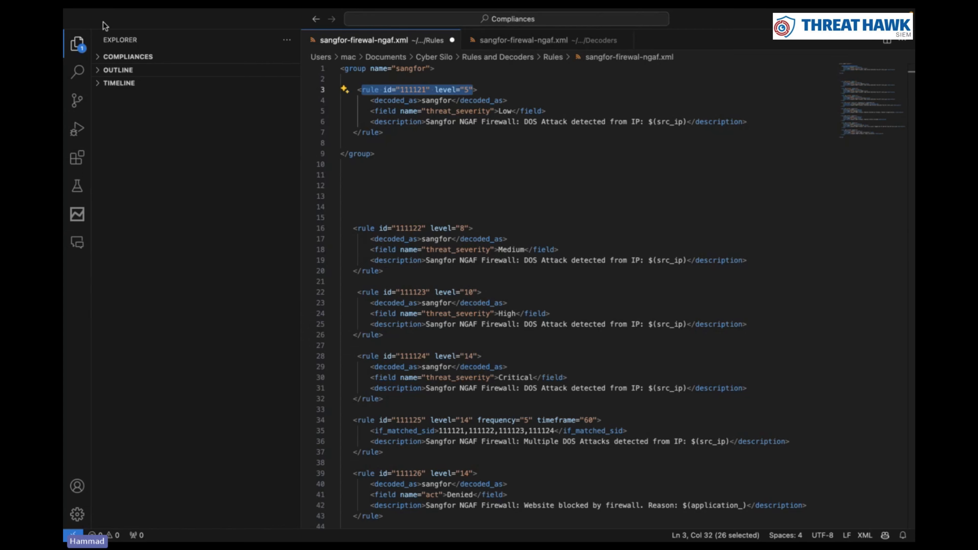
Review the first two rules, the rule id 111121 tag and the threat_severity field line
left_click_drag(354, 89, 592, 275)
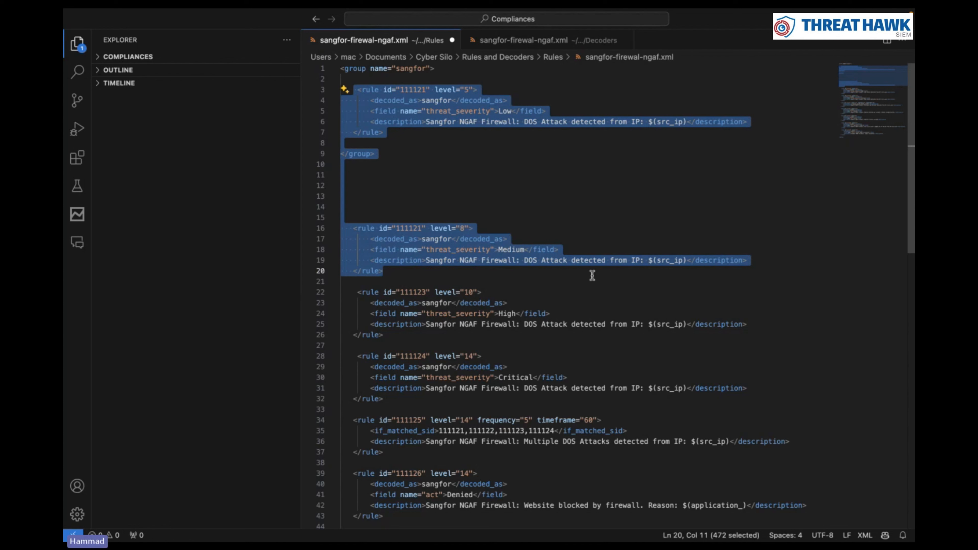
left_click(401, 175)
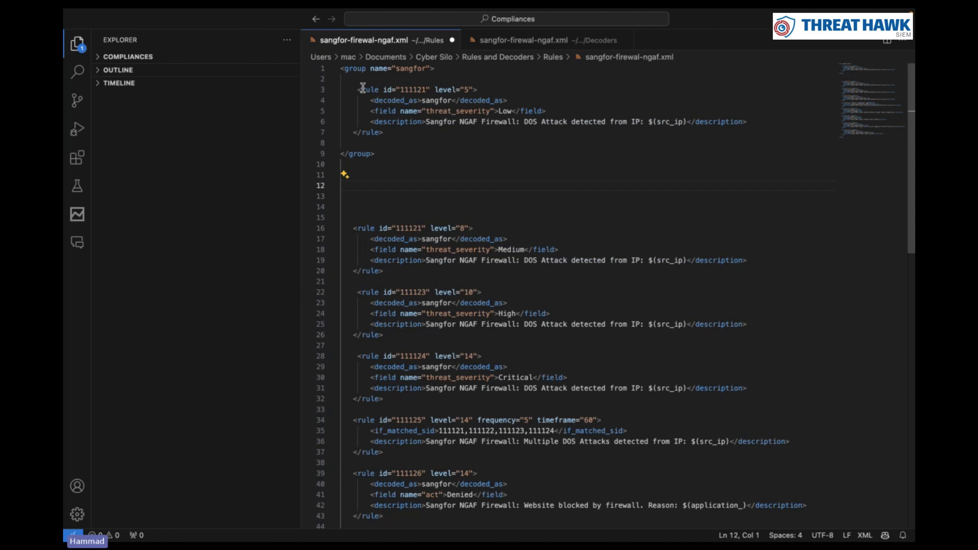
left_click_drag(349, 89, 417, 131)
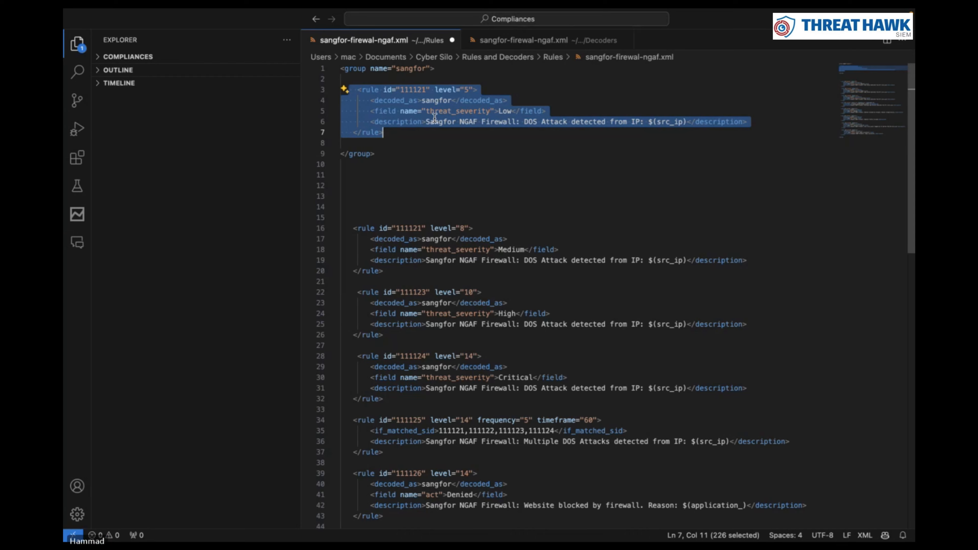
left_click(474, 98)
left_click(474, 90)
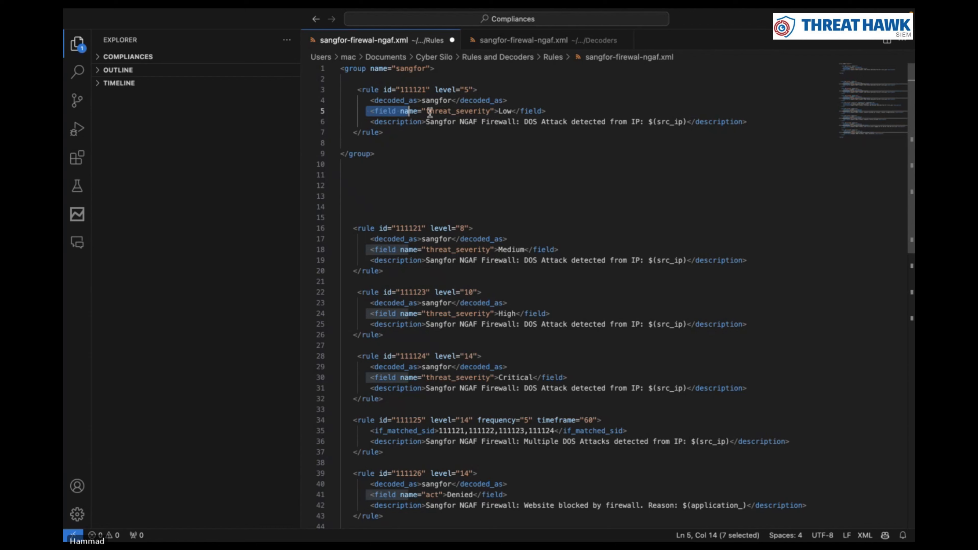
left_click_drag(366, 111, 555, 113)
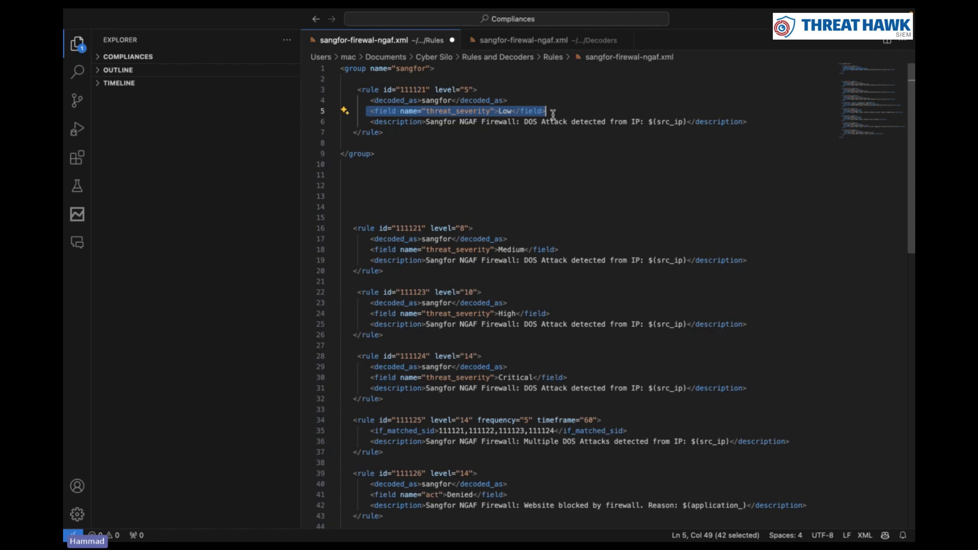
left_click(529, 43)
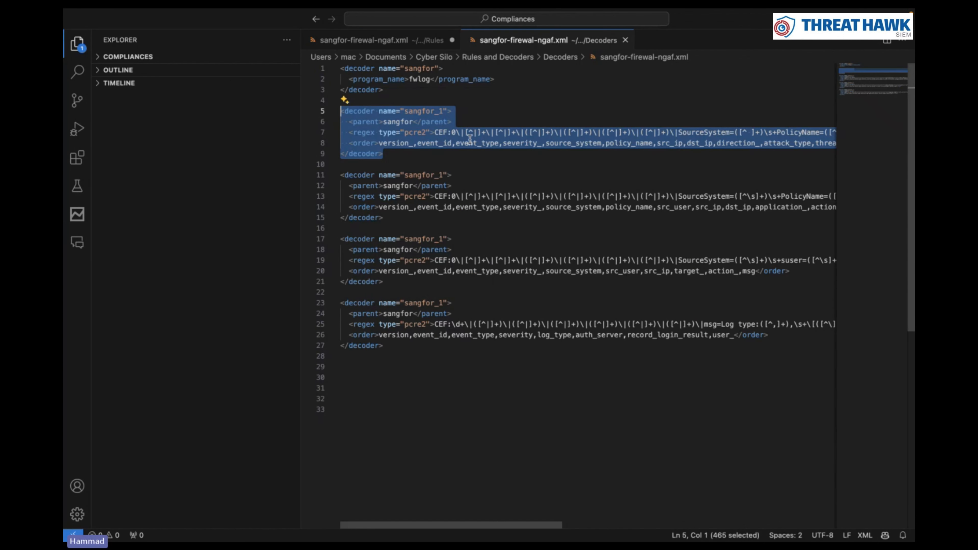
left_click(464, 144)
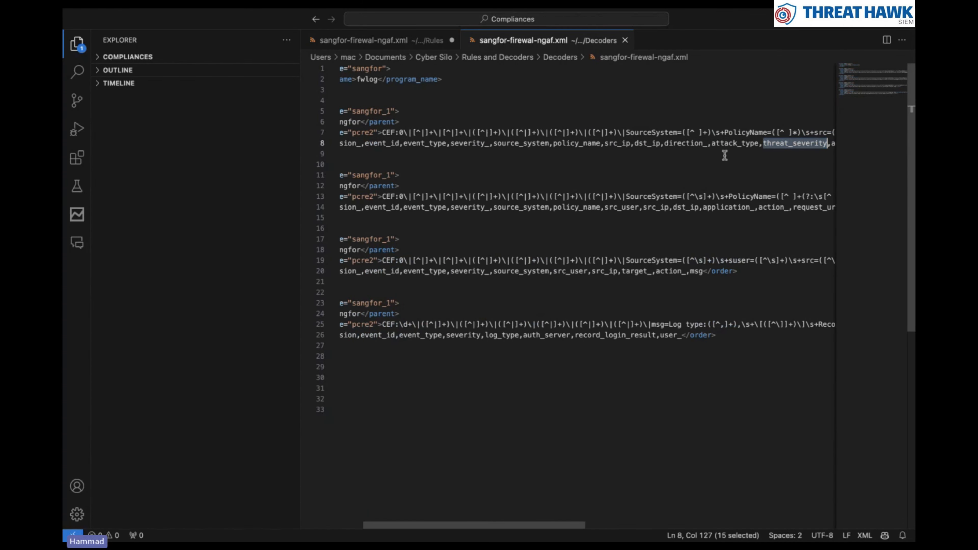
left_click(752, 153)
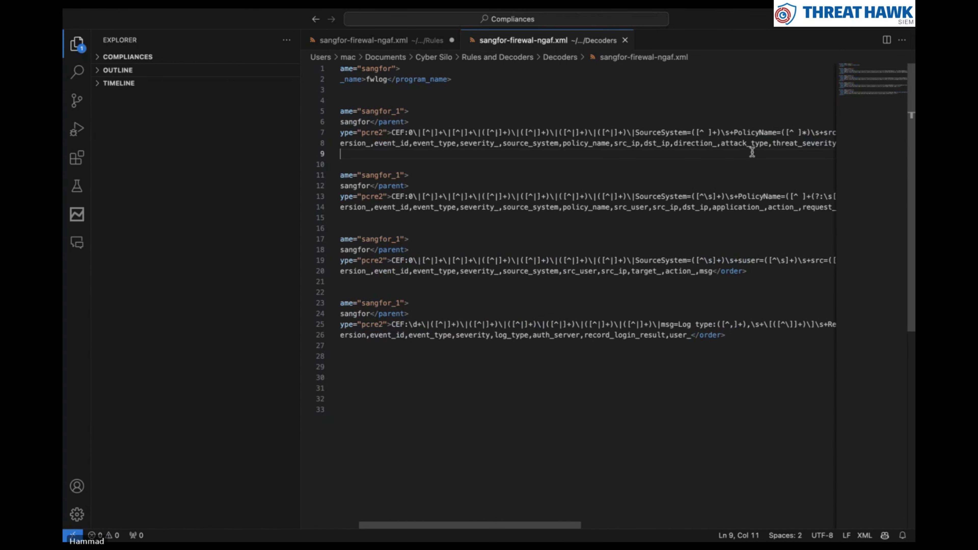
double_click(792, 143)
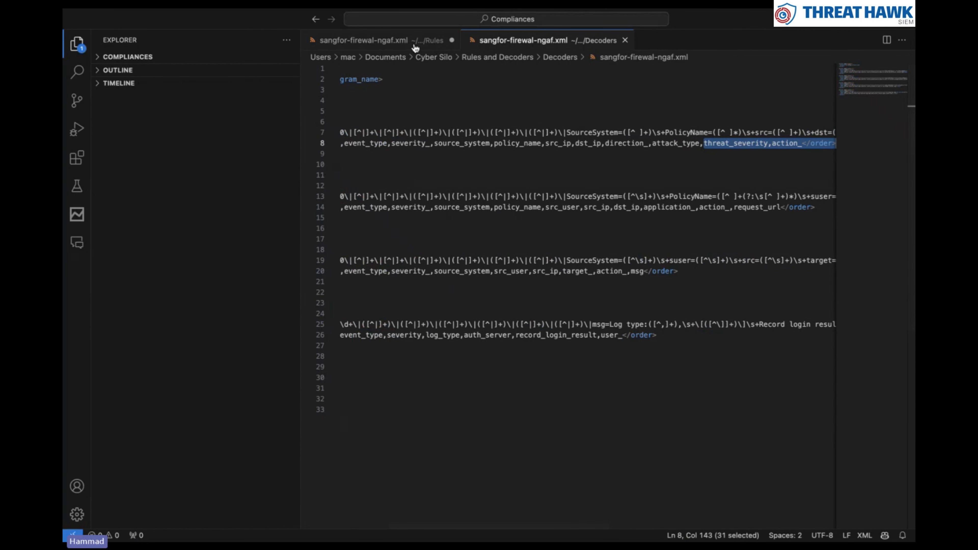
left_click(427, 40)
left_click(530, 127)
double_click(505, 111)
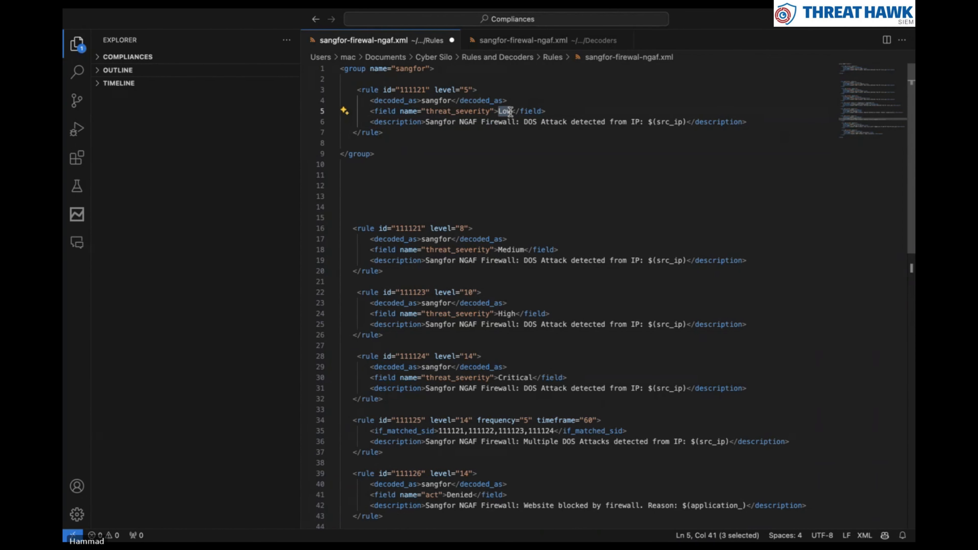
left_click(503, 143)
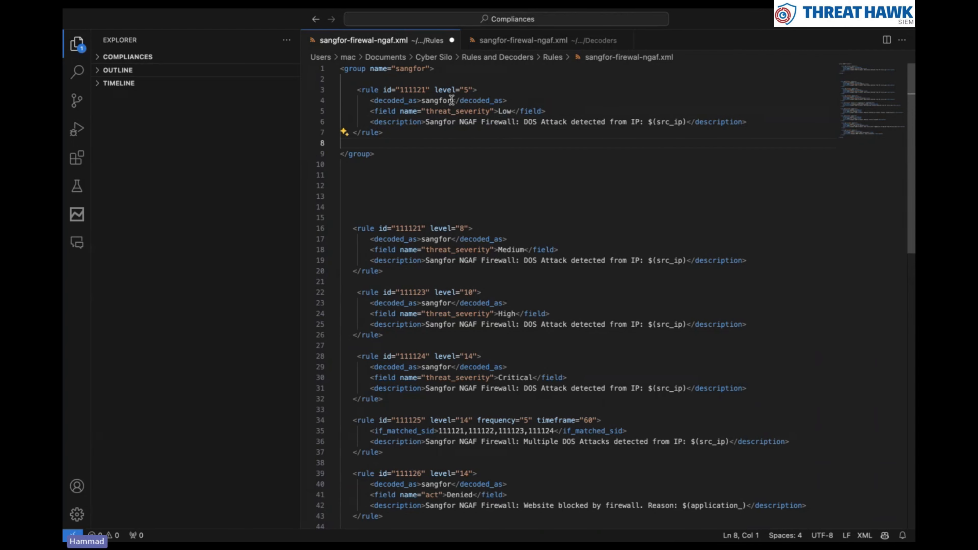
left_click(459, 162)
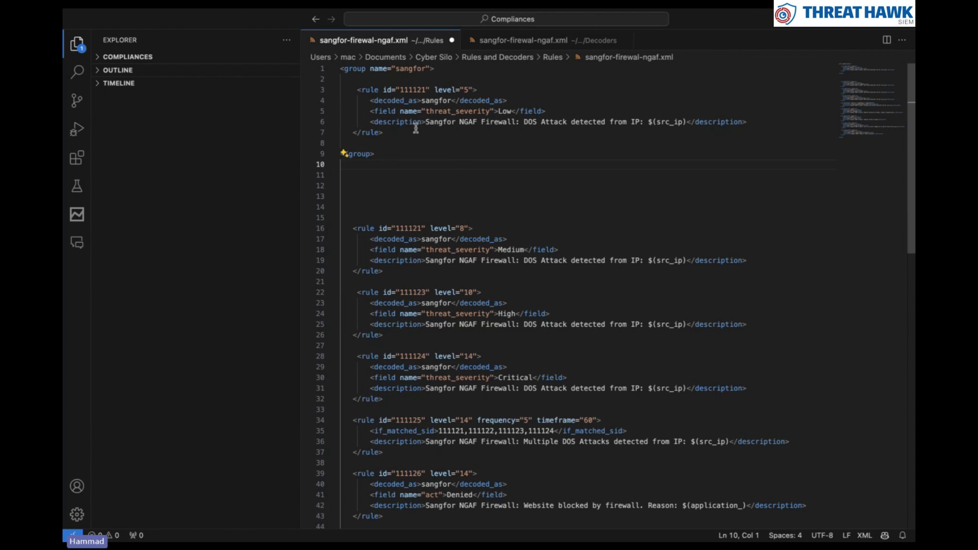
left_click_drag(425, 123, 687, 122)
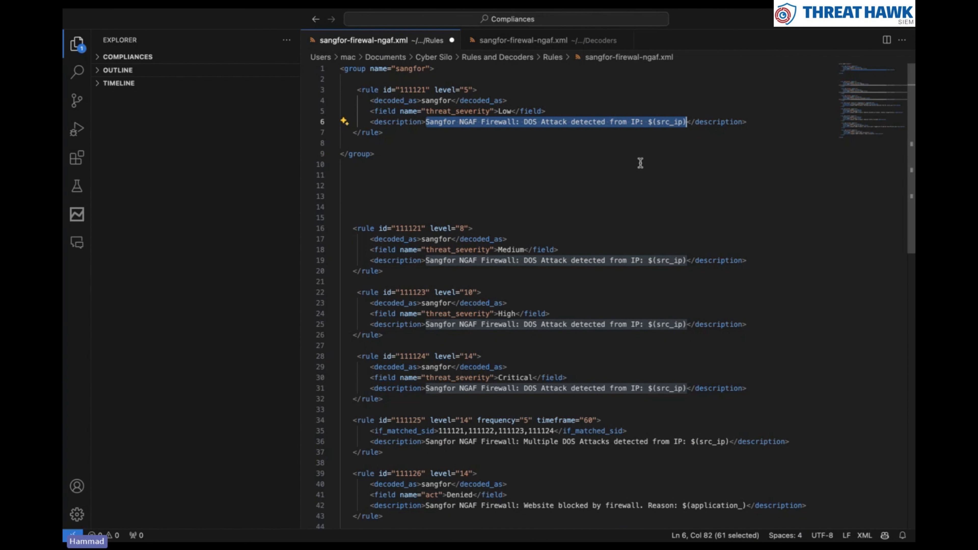
left_click(631, 161)
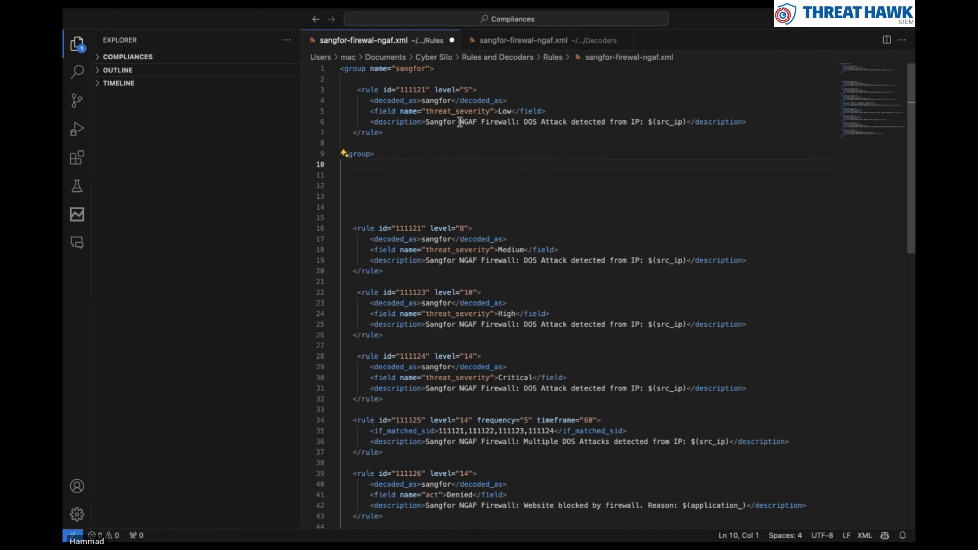
left_click_drag(425, 121, 688, 122)
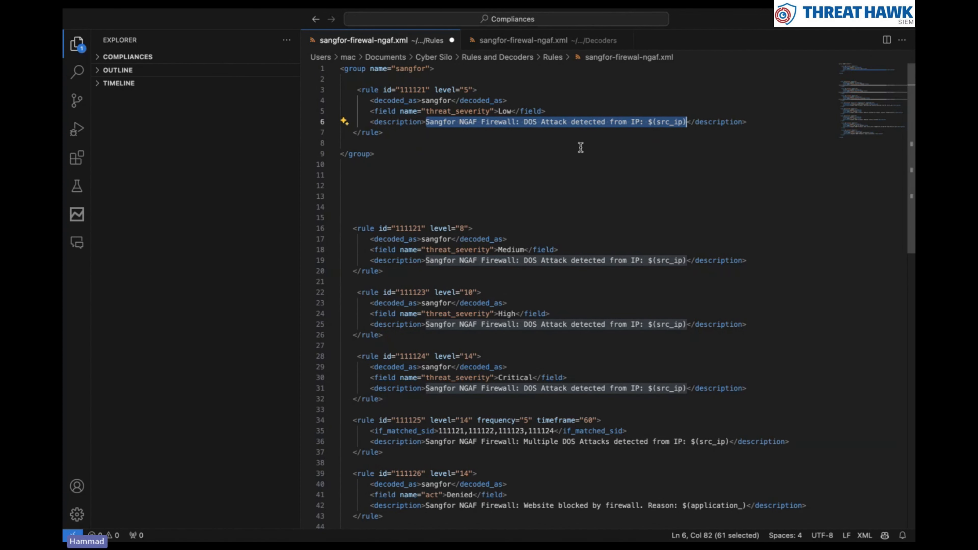
Compare the rules' threat_severity field name with the decoder's order list
double_click(442, 101)
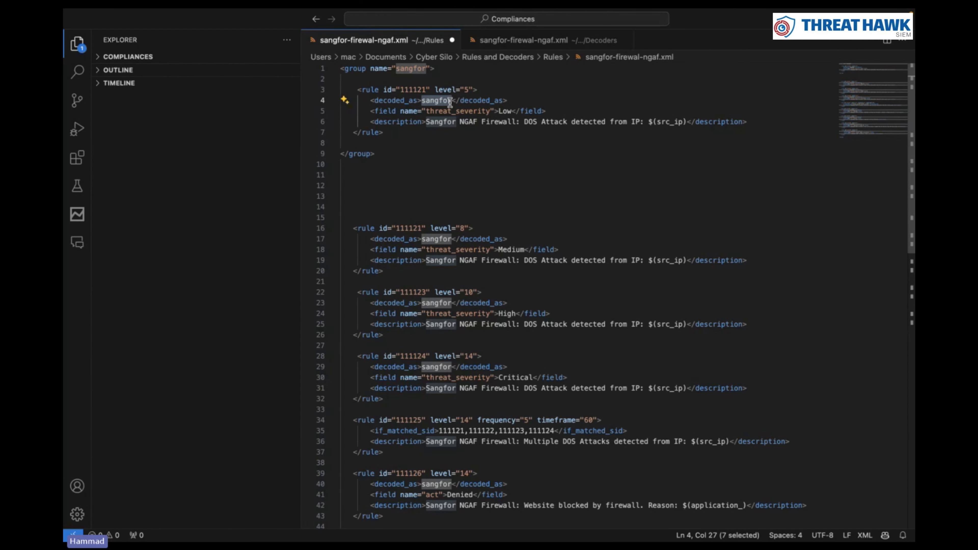
left_click(500, 40)
left_click(442, 42)
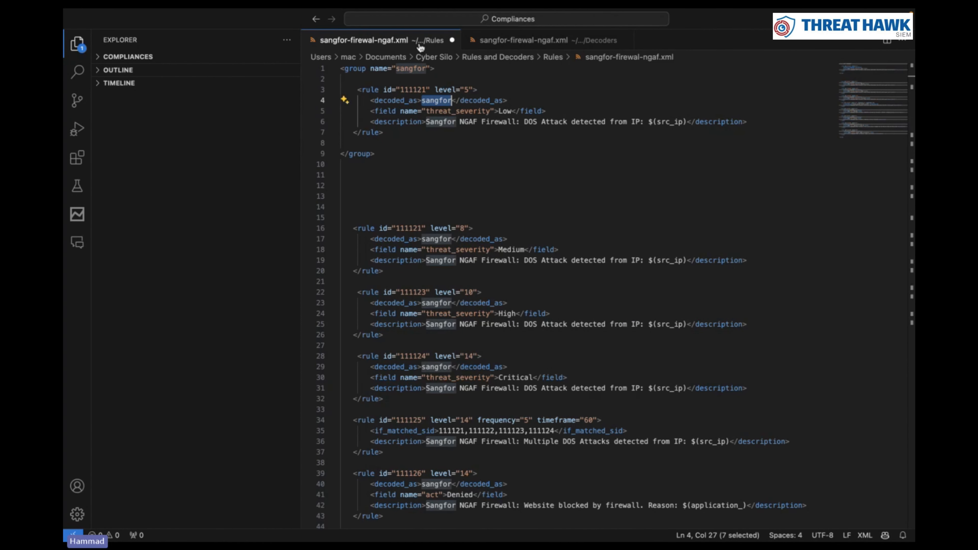
left_click(440, 111)
left_click(441, 133)
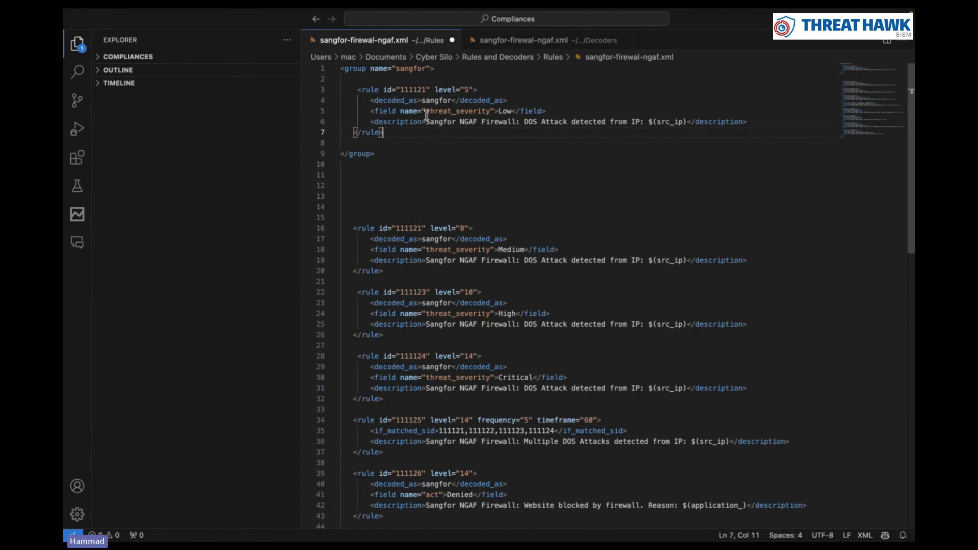
left_click_drag(426, 113, 488, 111)
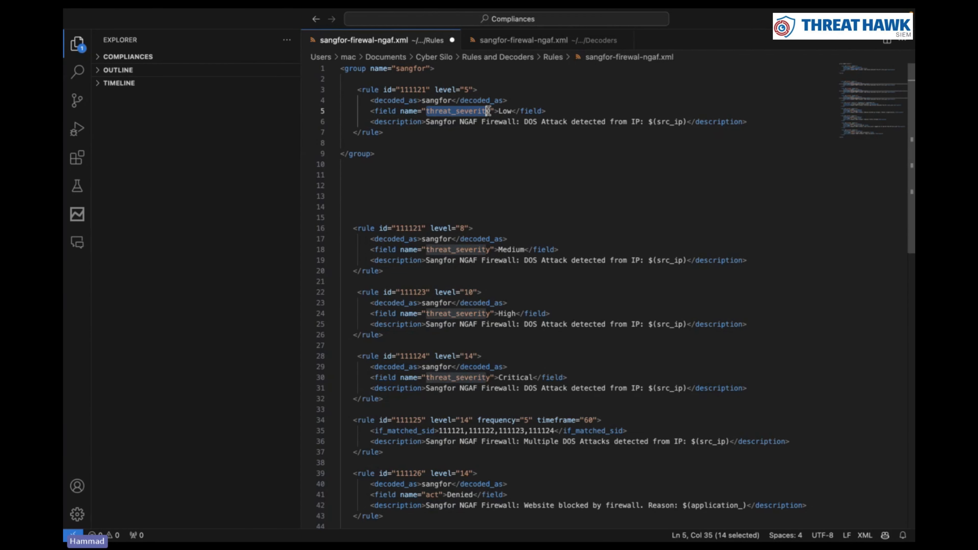
left_click(546, 41)
scroll(763, 150, "right", 15)
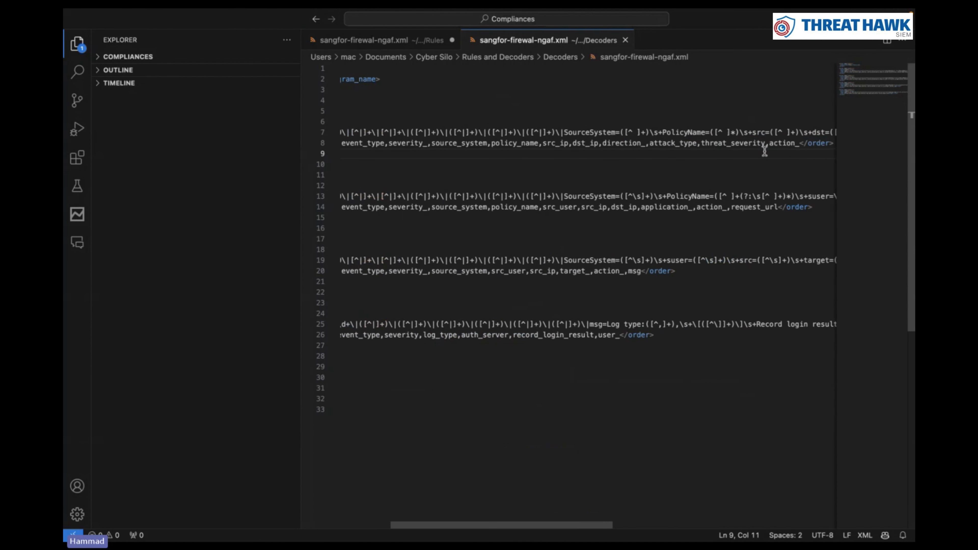
scroll(616, 193, "left", 4)
scroll(615, 192, "left", 4)
left_click_drag(536, 142, 598, 146)
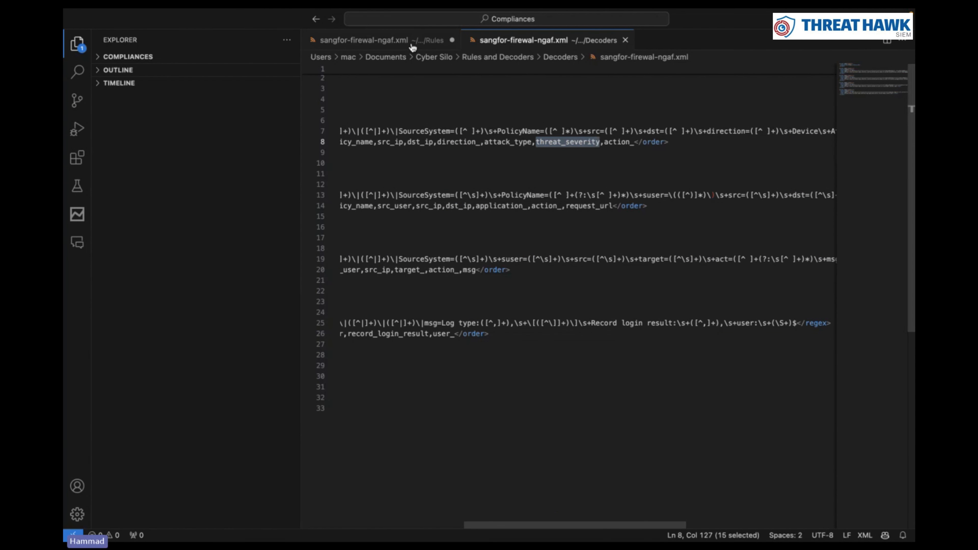
Match src_ip in the first rule's description against the decoder's order fields
left_click(364, 40)
left_click(507, 160)
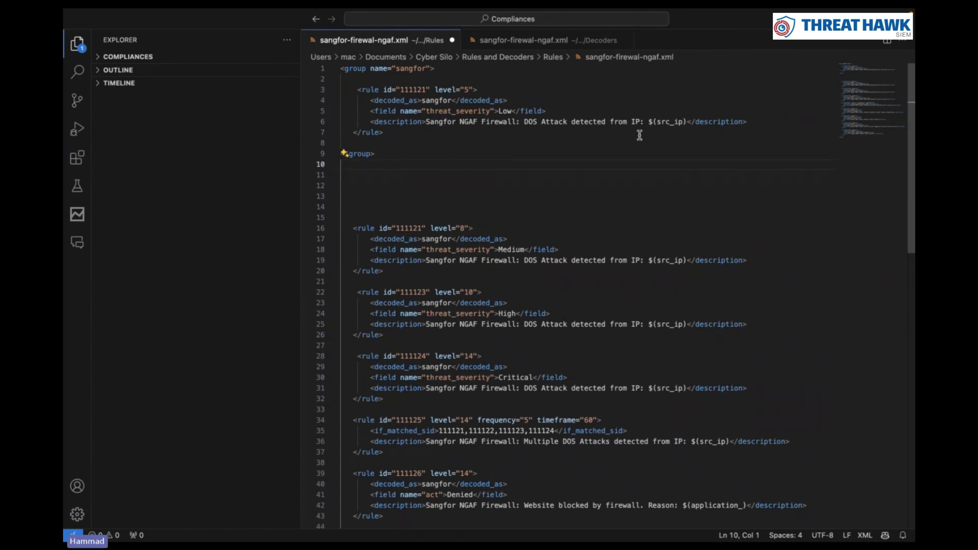
left_click_drag(657, 121, 673, 123)
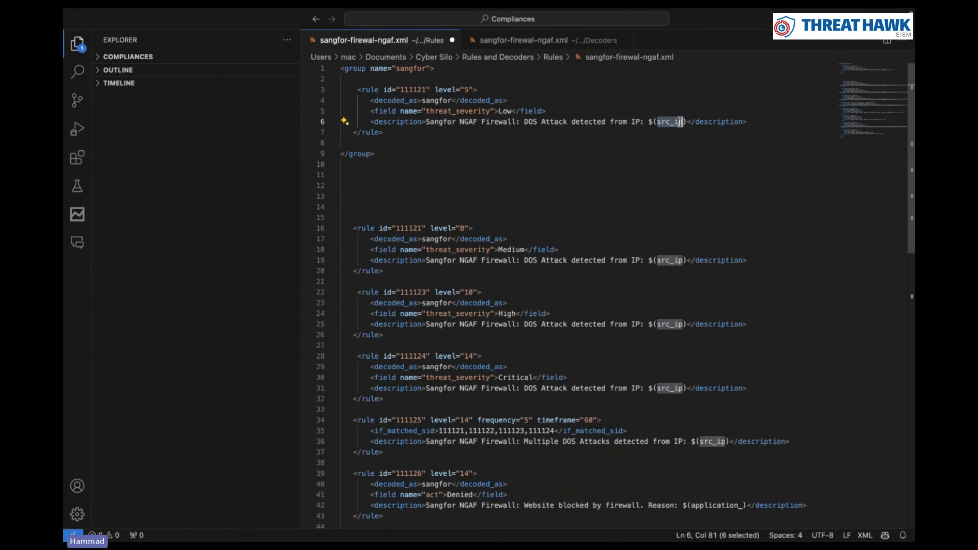
left_click(524, 40)
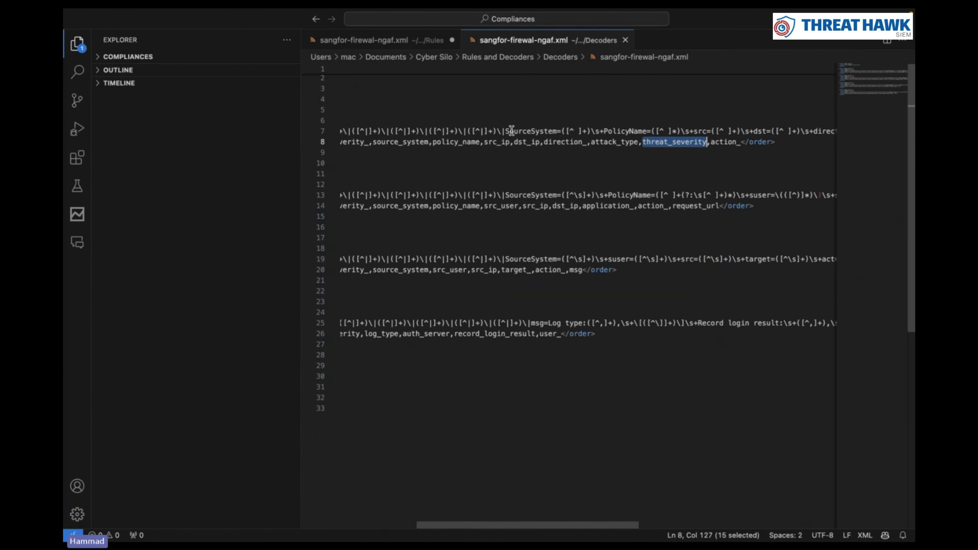
scroll(539, 138, "left", 5)
left_click_drag(557, 144, 575, 144)
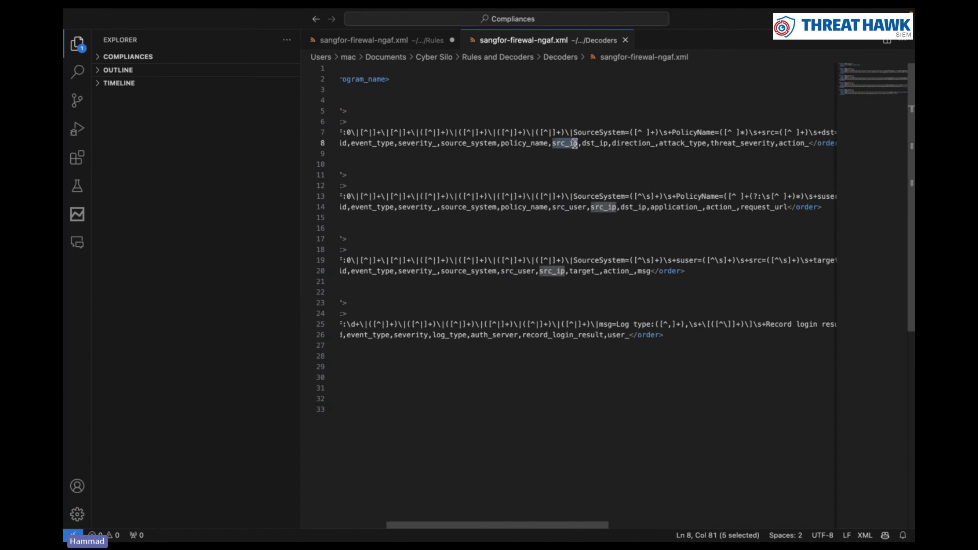
left_click(417, 41)
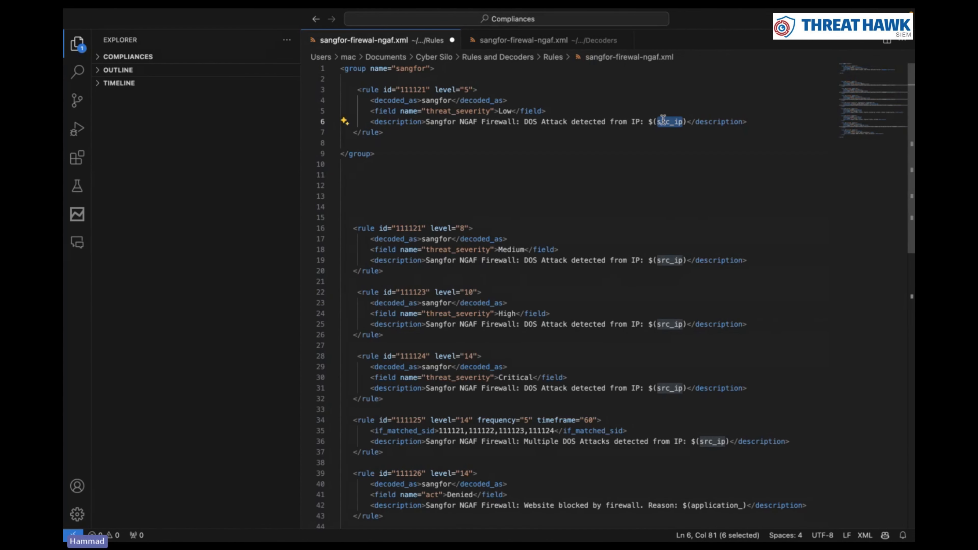
left_click(673, 134)
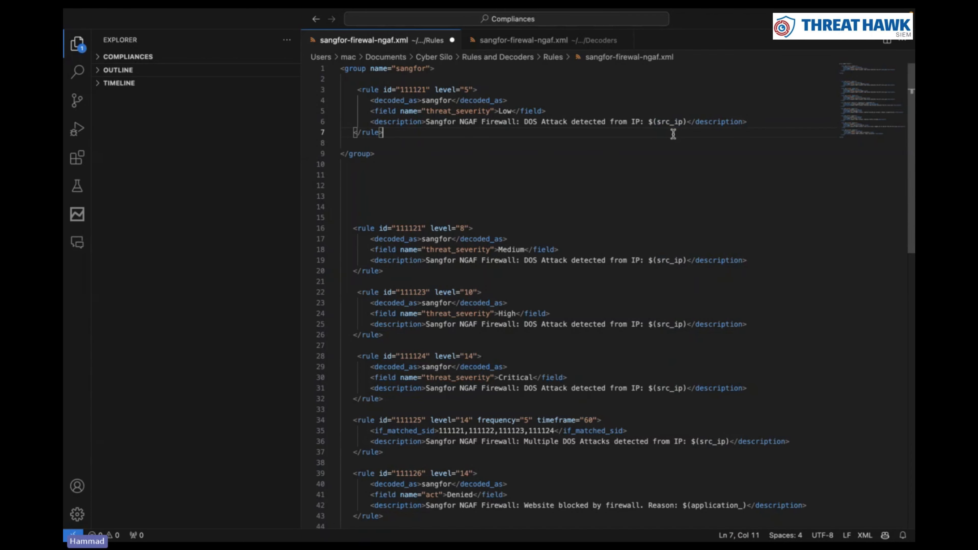
left_click(518, 47)
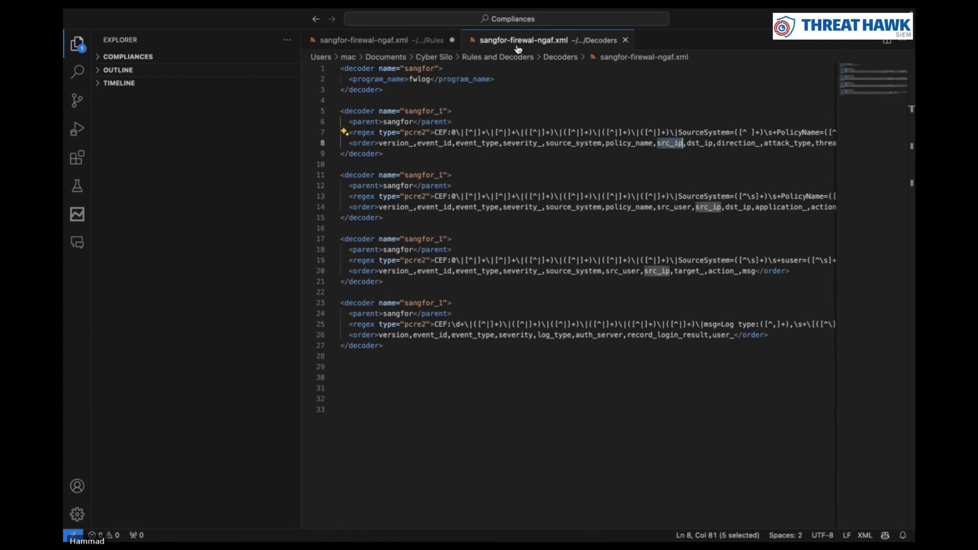
Change the first decoder's order-list field on line 8 from version_ to version__
left_click_drag(379, 143, 491, 151)
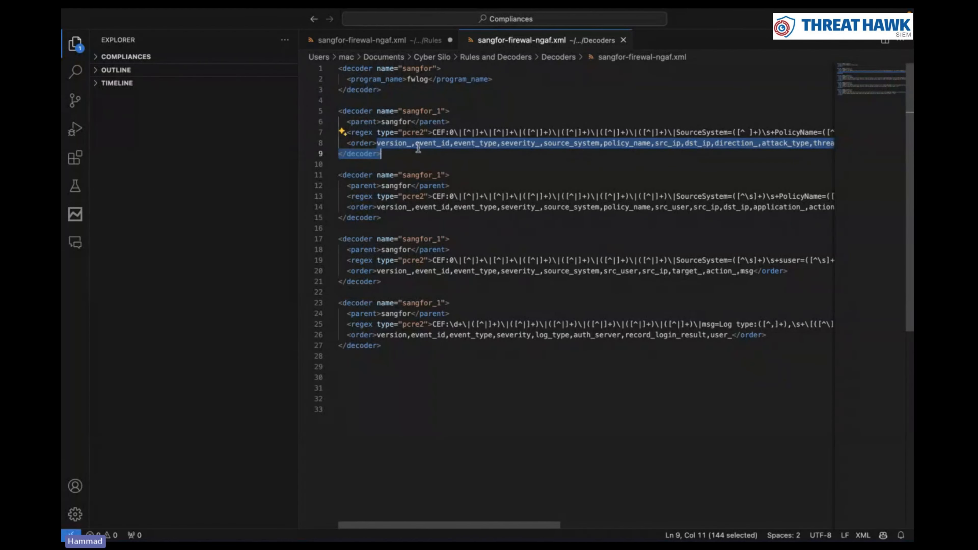
left_click(410, 143)
key("BackSpace")
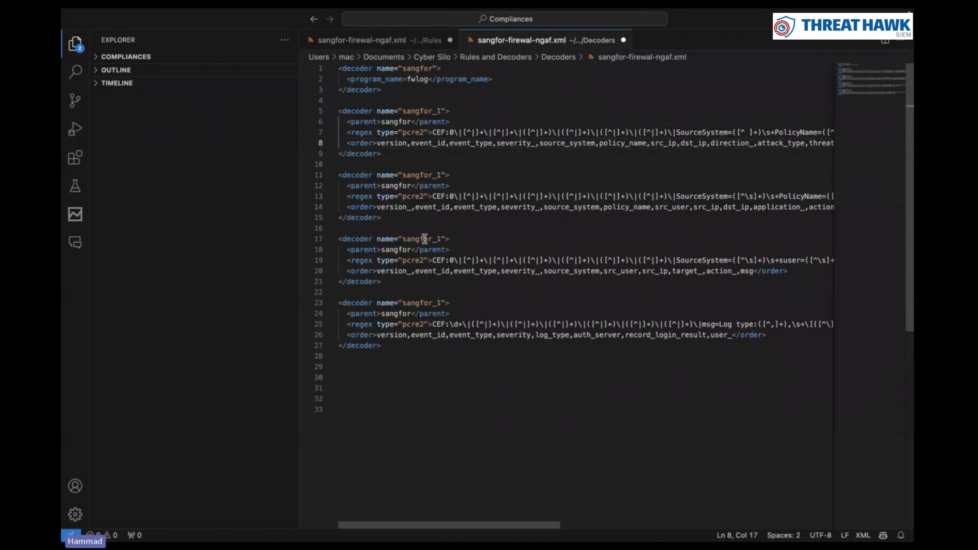
type("__")
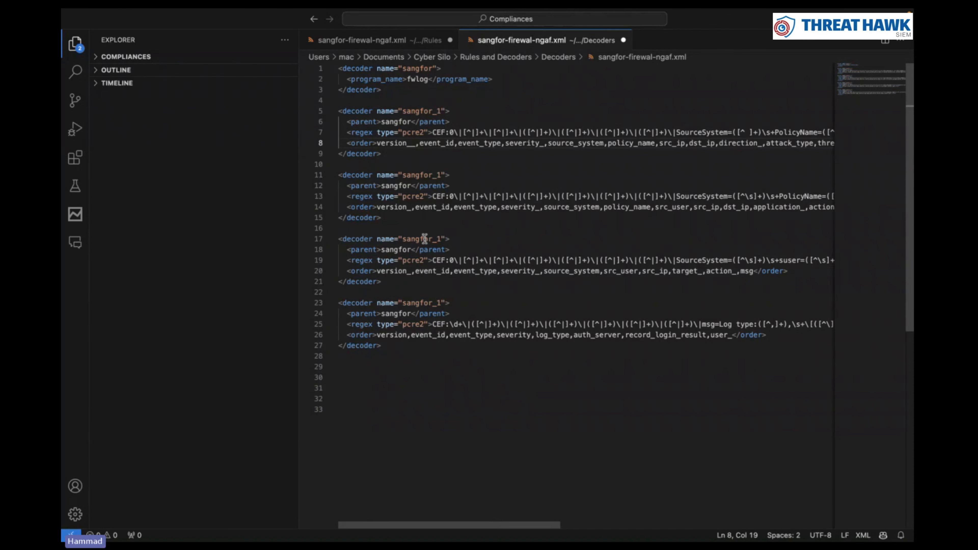
Rename the first rule's field to threat__severity and inspect $(src_ in its description
left_click(414, 43)
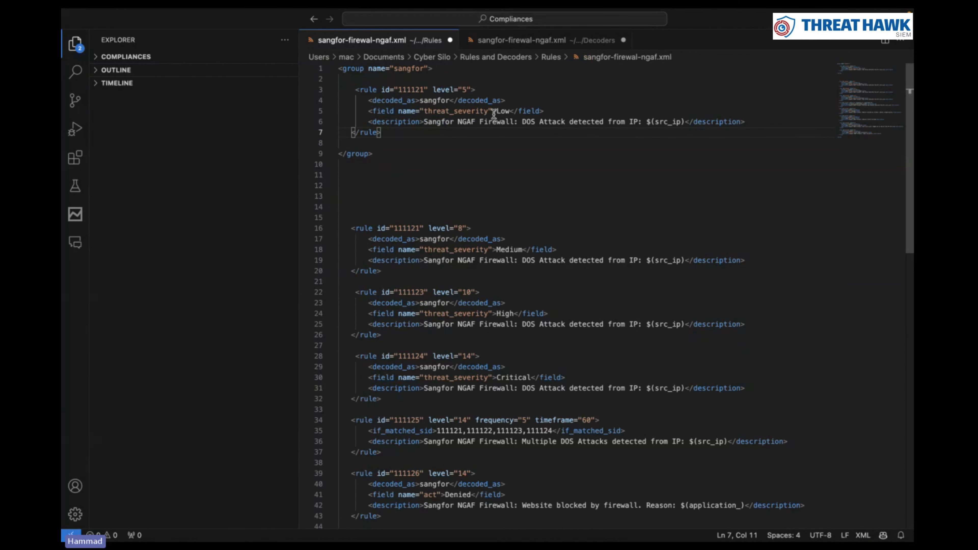
left_click(456, 111)
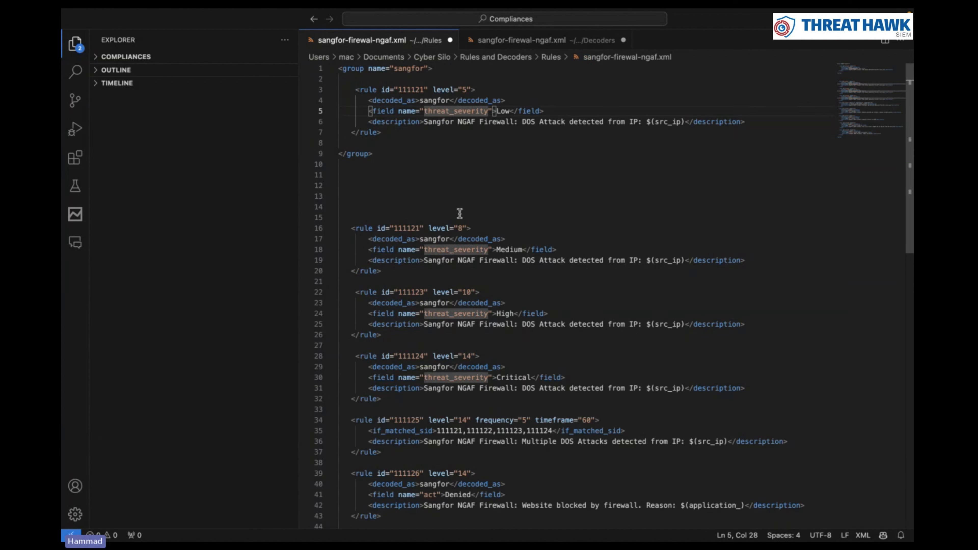
type("_")
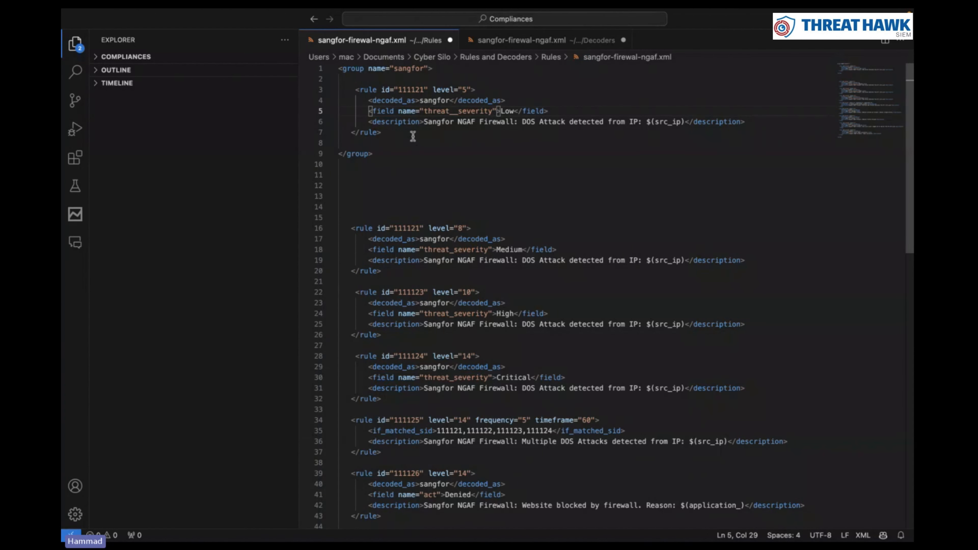
left_click_drag(605, 122, 639, 122)
left_click(641, 122)
mouse_move(646, 122)
left_mouse_down()
mouse_move(684, 122)
mouse_move(650, 122)
left_mouse_up()
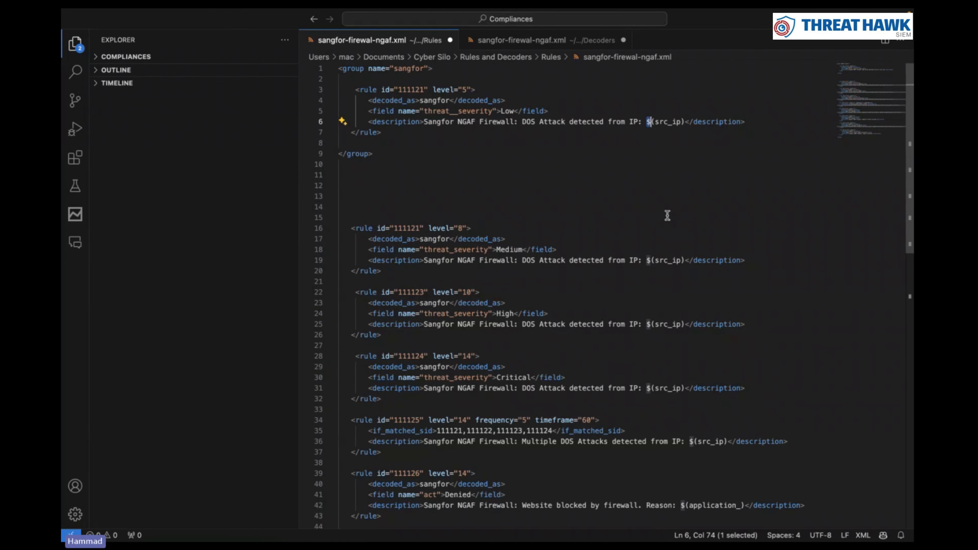
In the decoder file, locate src in the first order list and the src capture group in the first regex
left_click(530, 46)
scroll(591, 174, "right", 5)
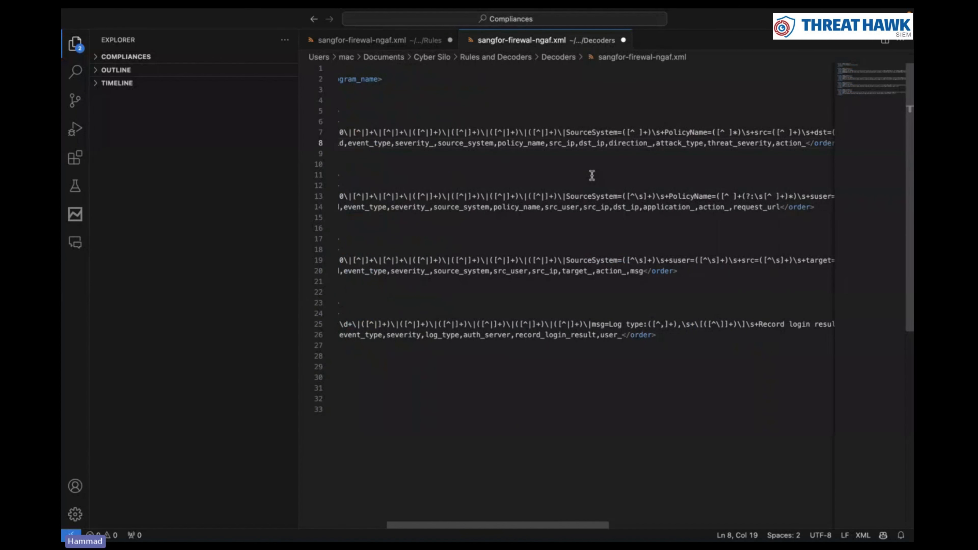
left_click_drag(540, 144, 557, 147)
scroll(670, 133, "right", 3)
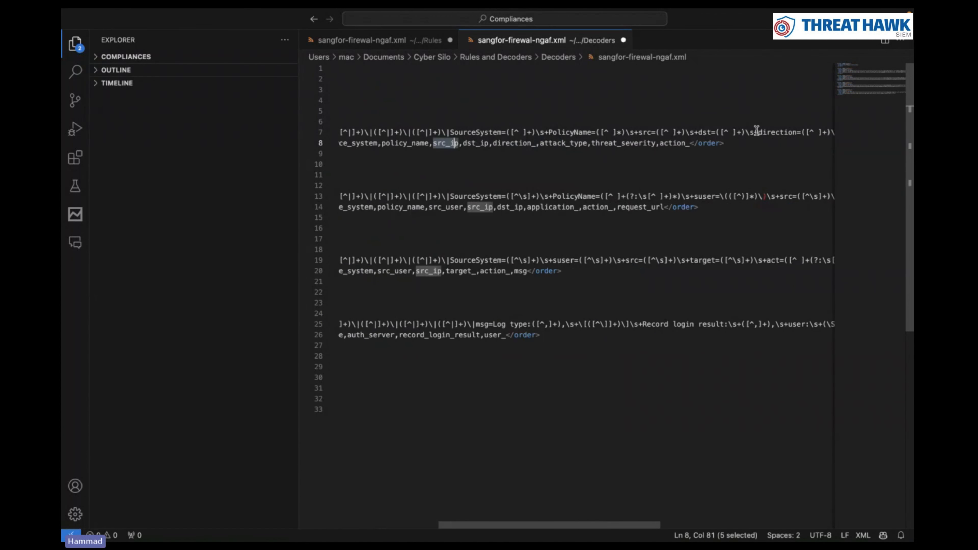
left_click(626, 134)
left_click_drag(626, 133, 681, 140)
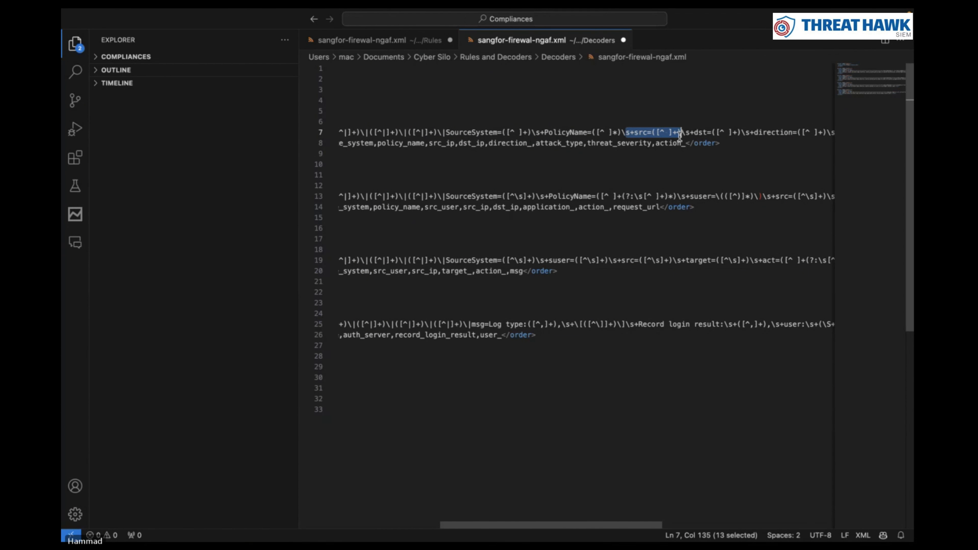
Compare the rule description's $(src_ip) with src_ip in the decoder's first order list
left_click(434, 43)
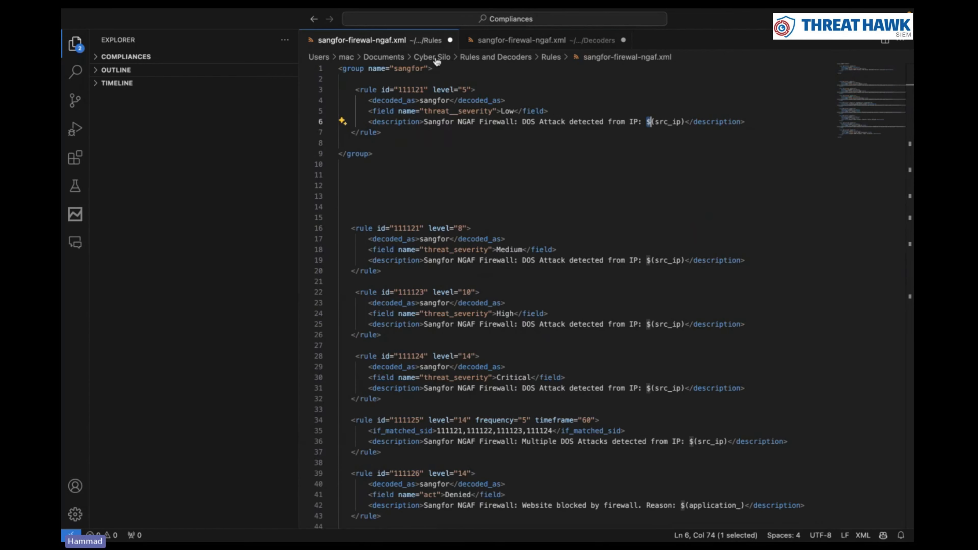
left_click(650, 123)
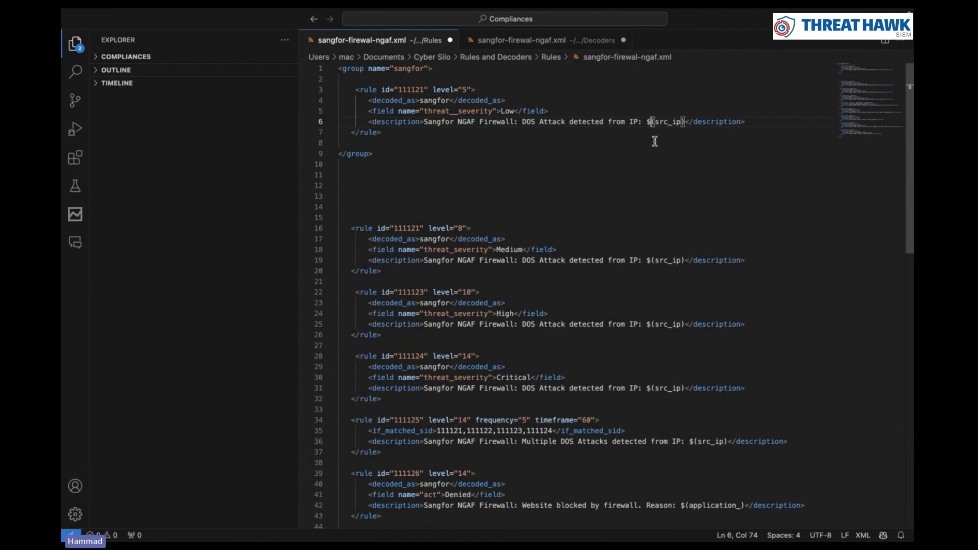
left_click_drag(650, 122, 684, 123)
left_click(467, 37)
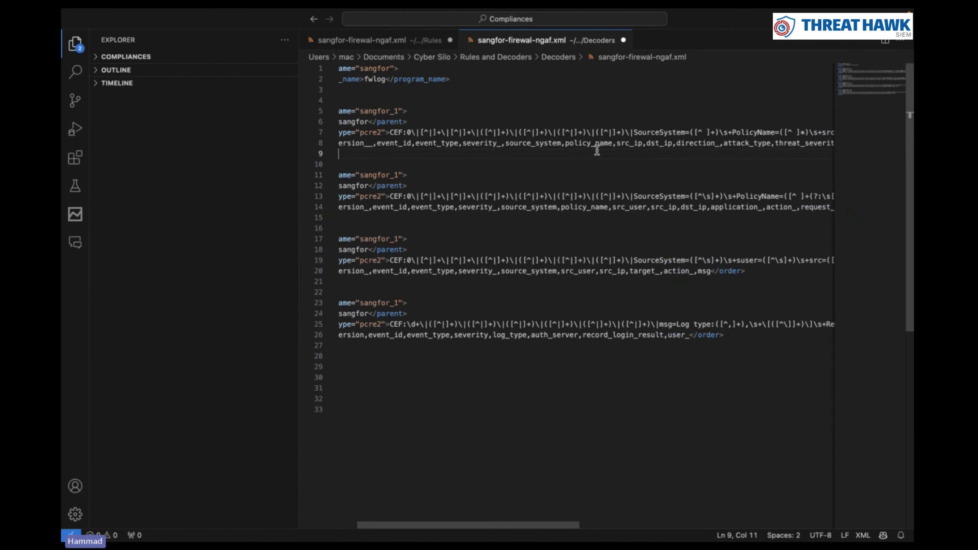
left_click_drag(617, 145, 638, 146)
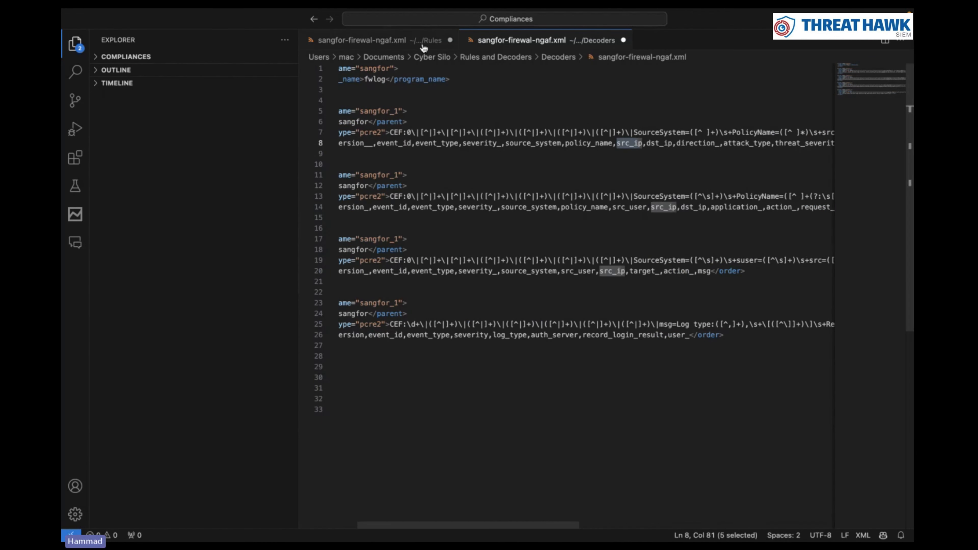
key("ctrl+Tab")
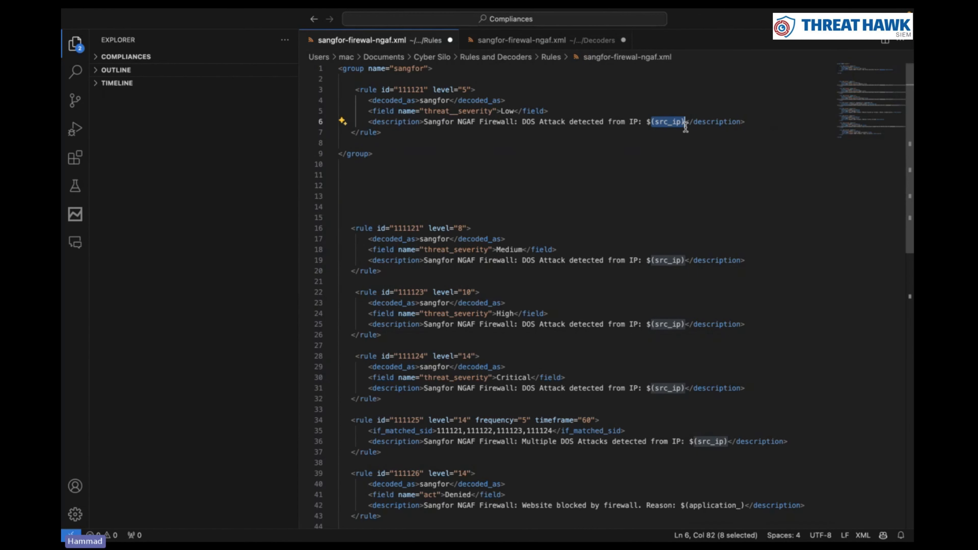
left_click(491, 40)
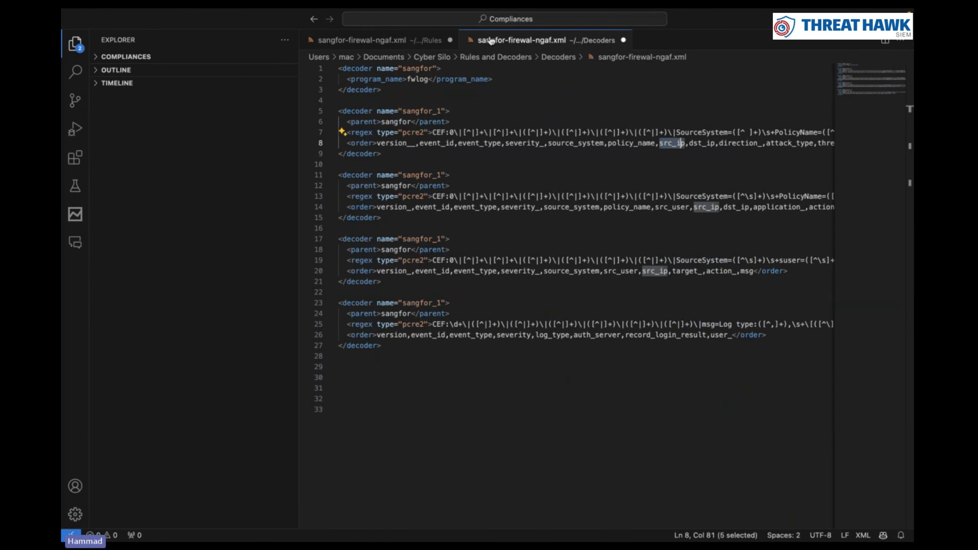
key("ctrl+Tab")
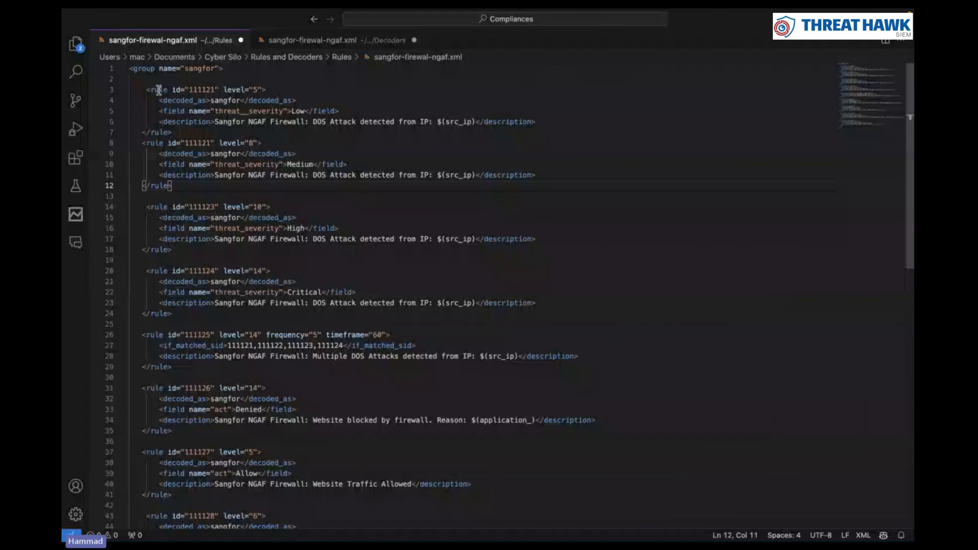
left_click(288, 228)
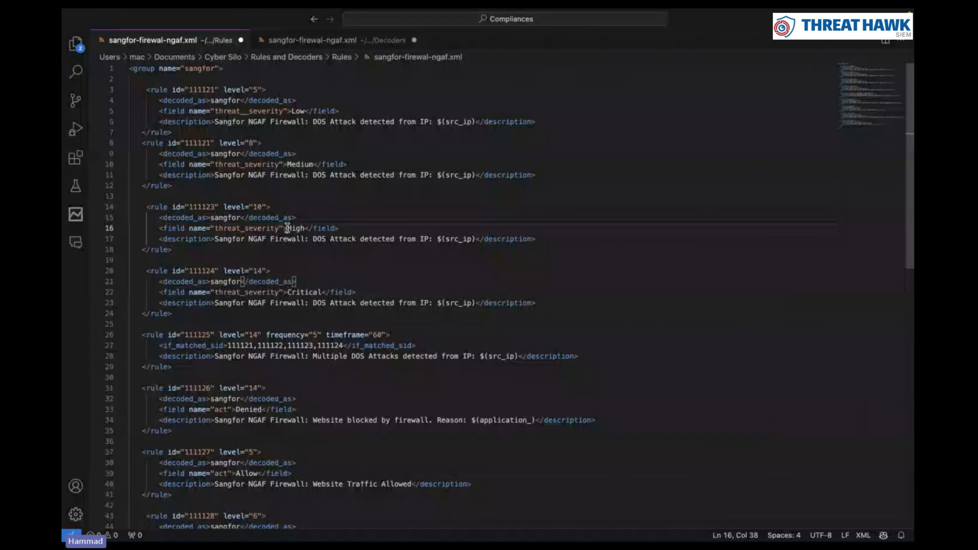
left_click(256, 207)
left_click(250, 227)
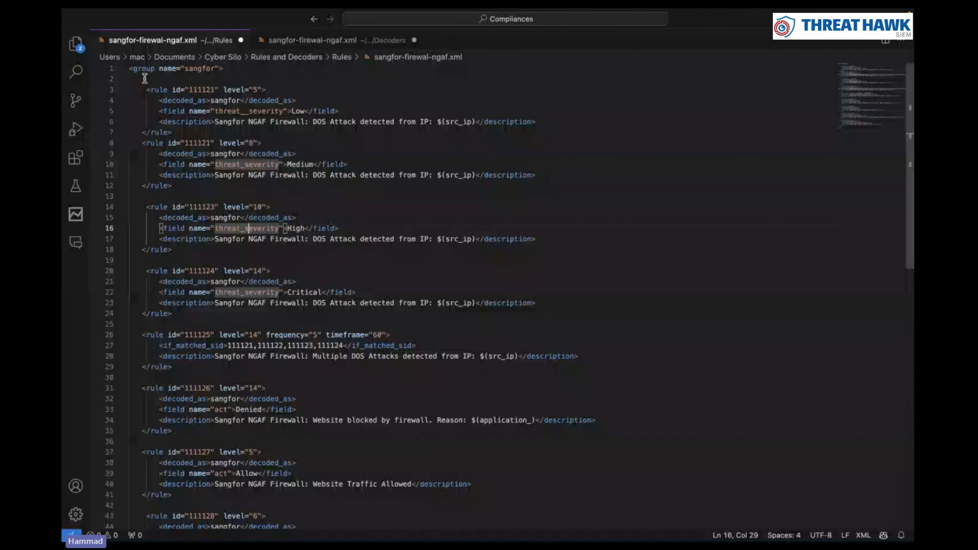
left_click_drag(130, 69, 612, 133)
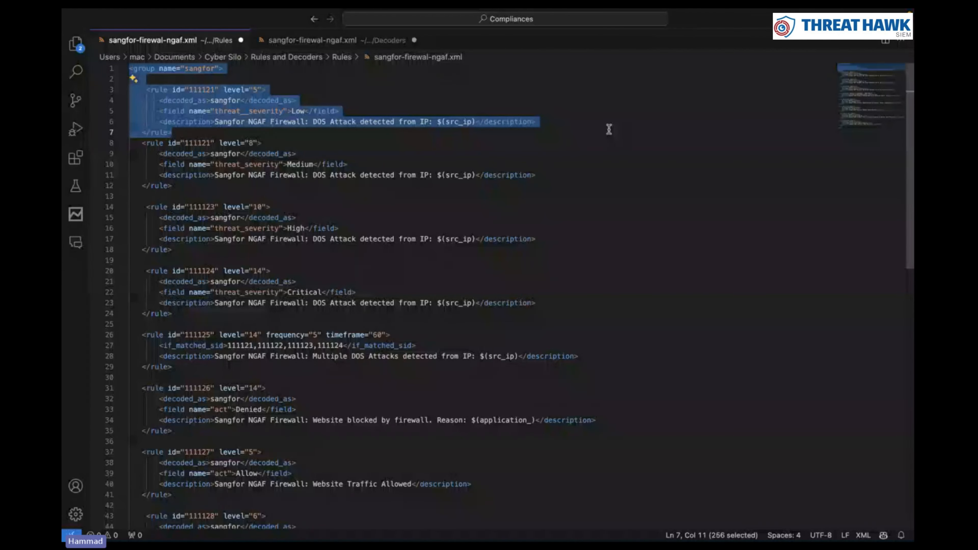
left_click(331, 142)
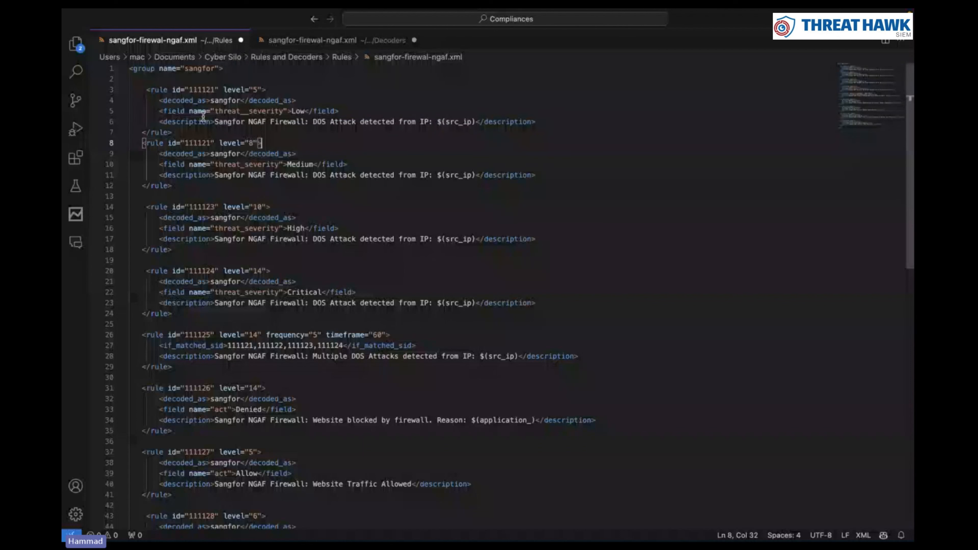
left_click_drag(193, 132, 142, 92)
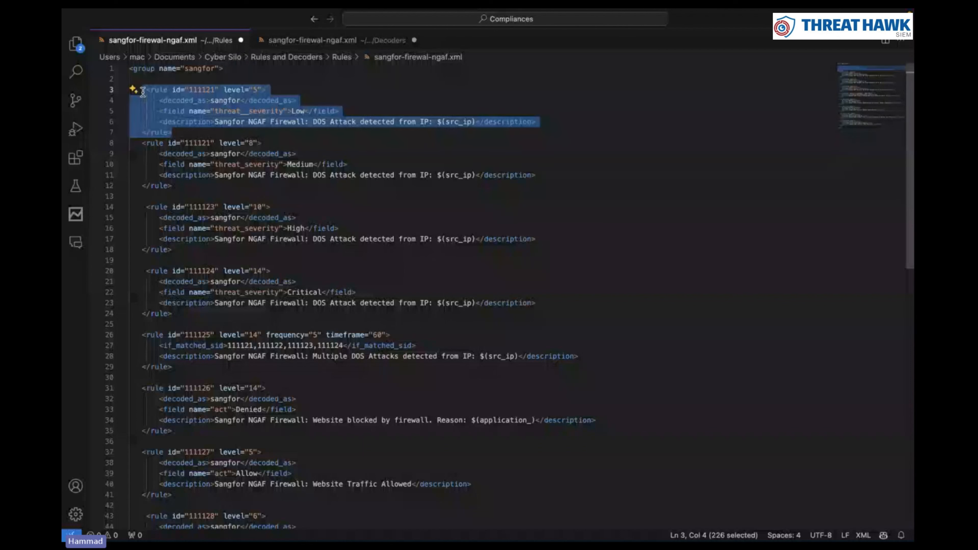
left_click(207, 197)
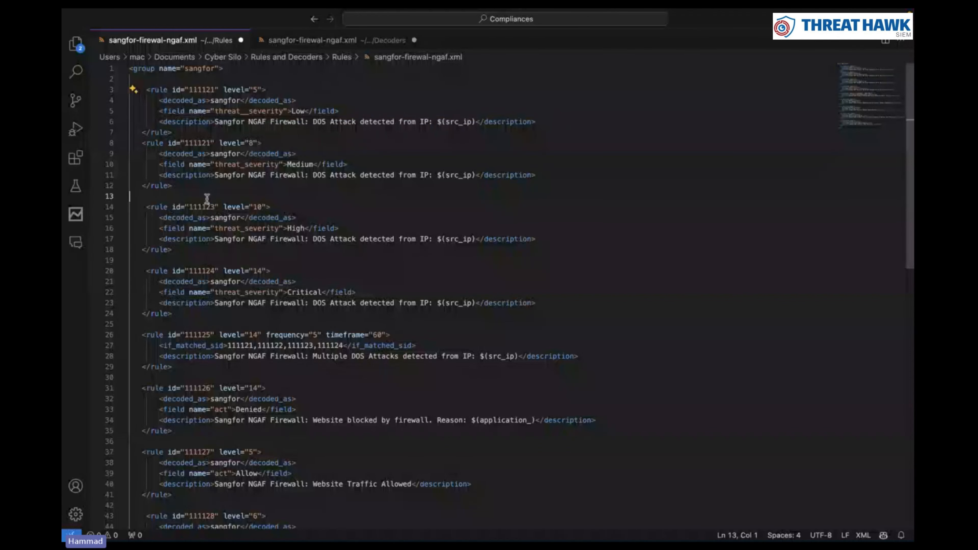
left_click(211, 283)
left_click_drag(131, 143, 565, 332)
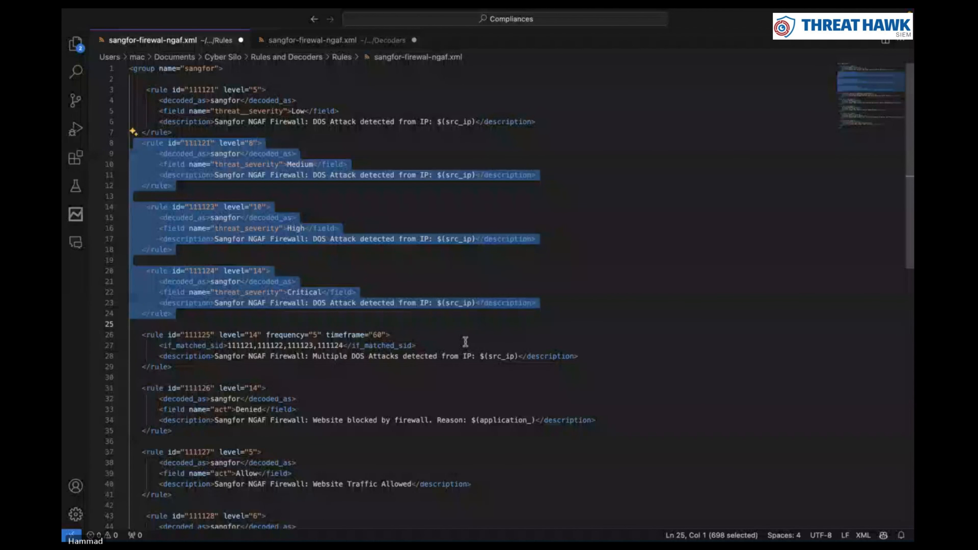
left_click_drag(138, 335, 280, 367)
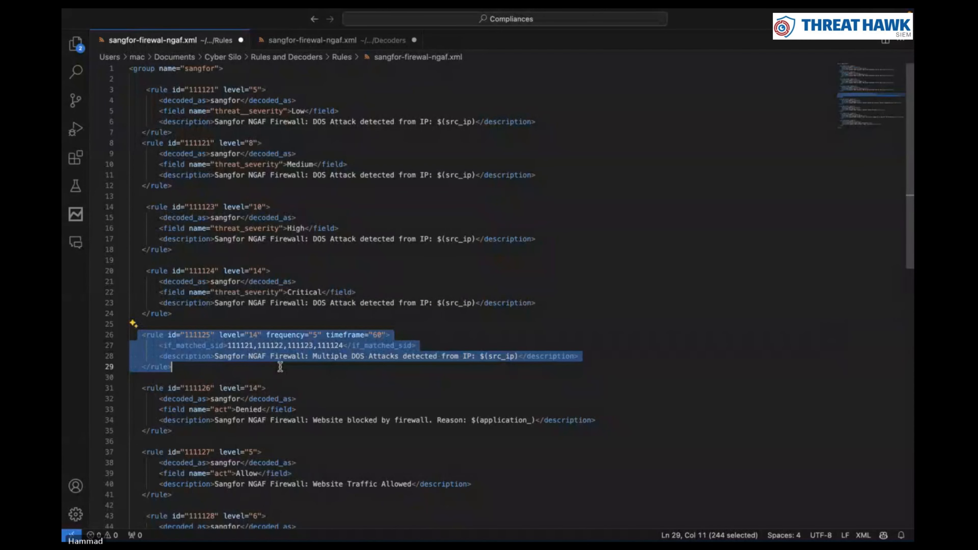
left_click_drag(313, 239, 445, 232)
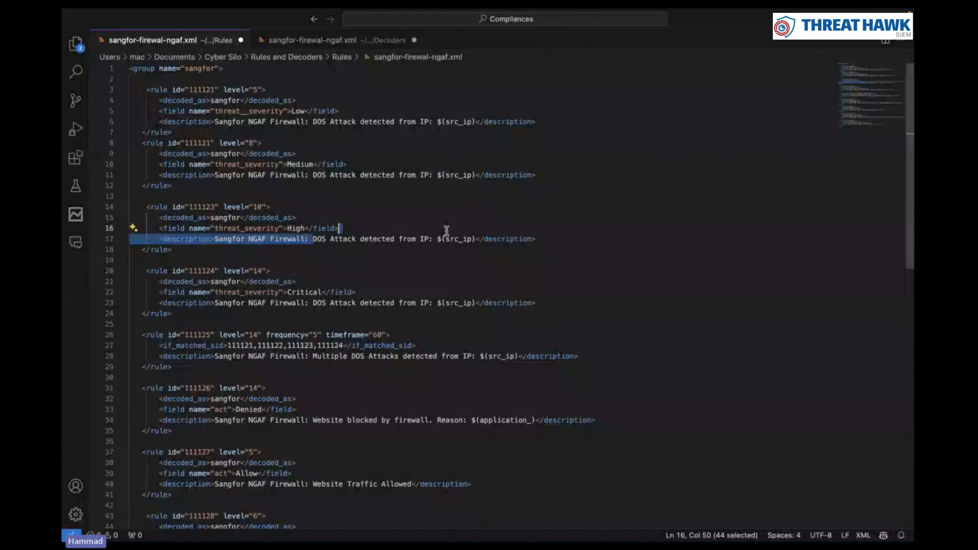
left_click_drag(215, 356, 264, 356)
left_click_drag(279, 100, 368, 303)
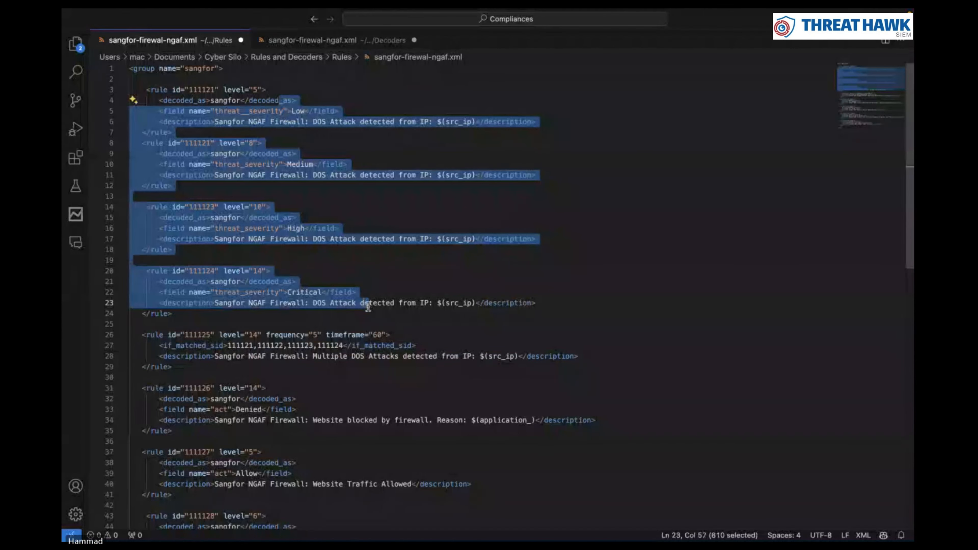
left_click(369, 303)
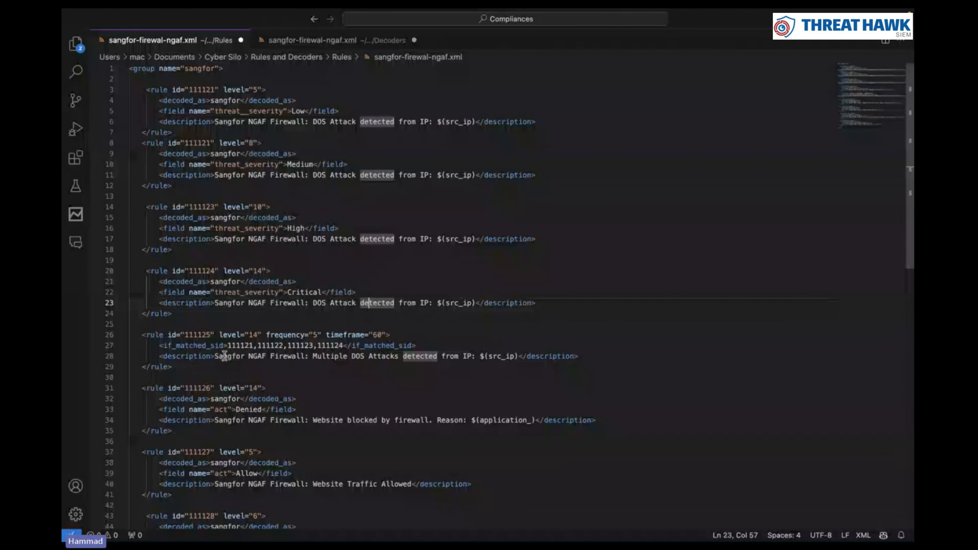
left_click_drag(147, 335, 151, 336)
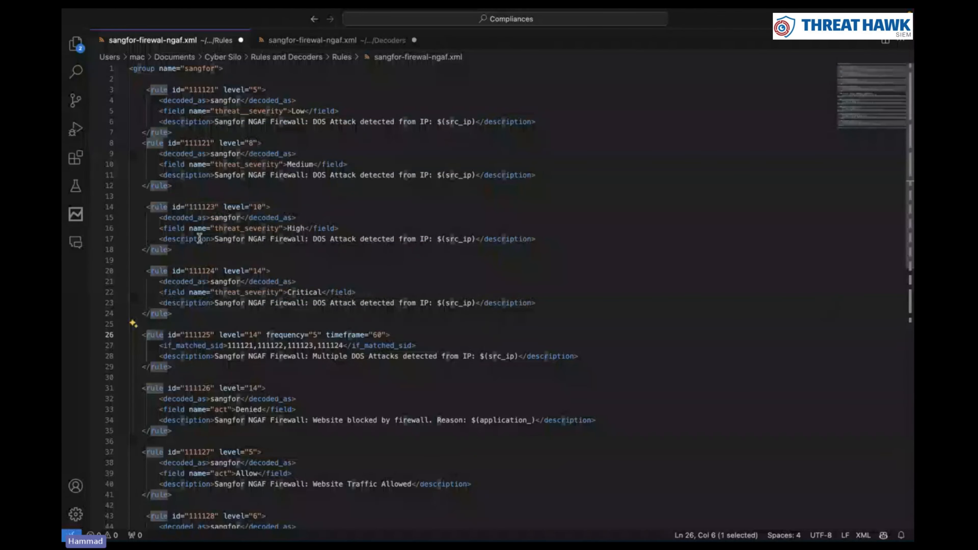
left_click(256, 335)
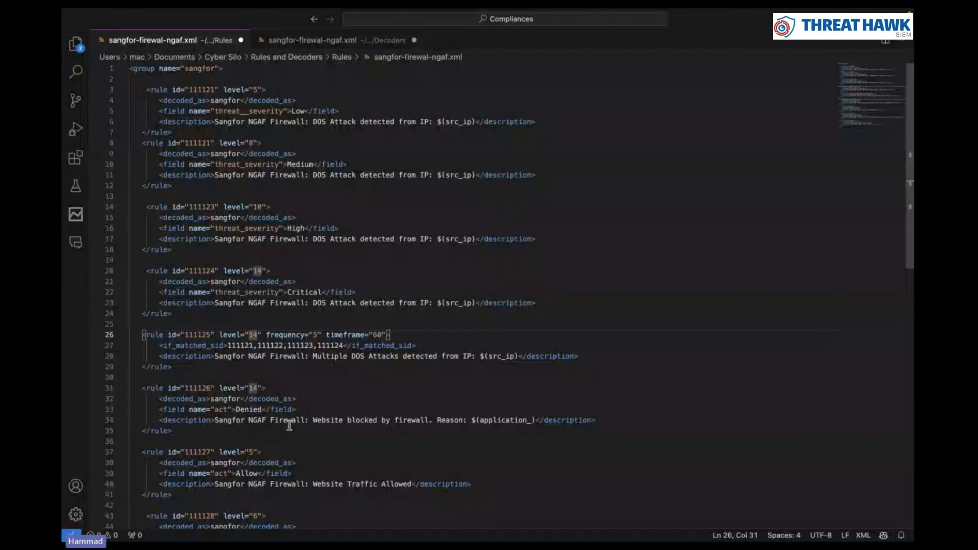
left_click(352, 335)
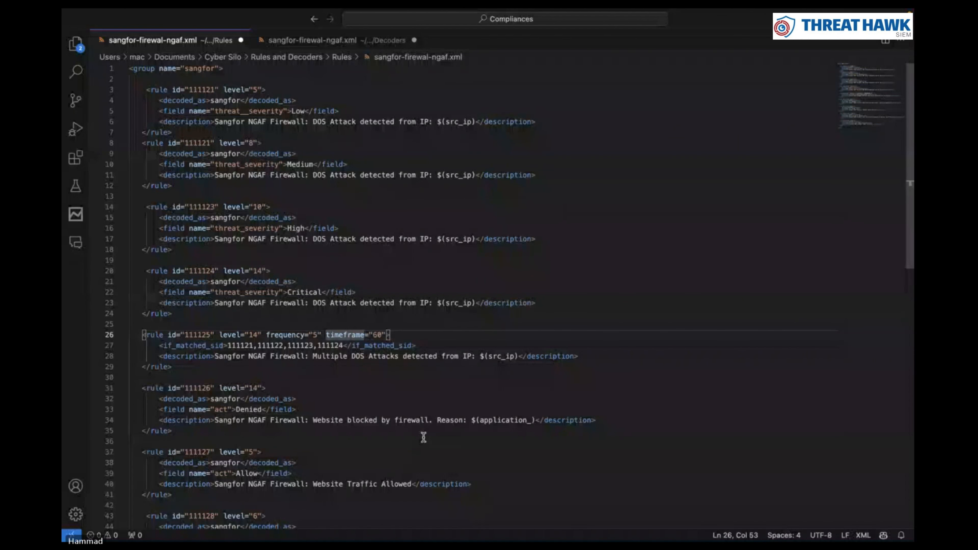
left_click(384, 334)
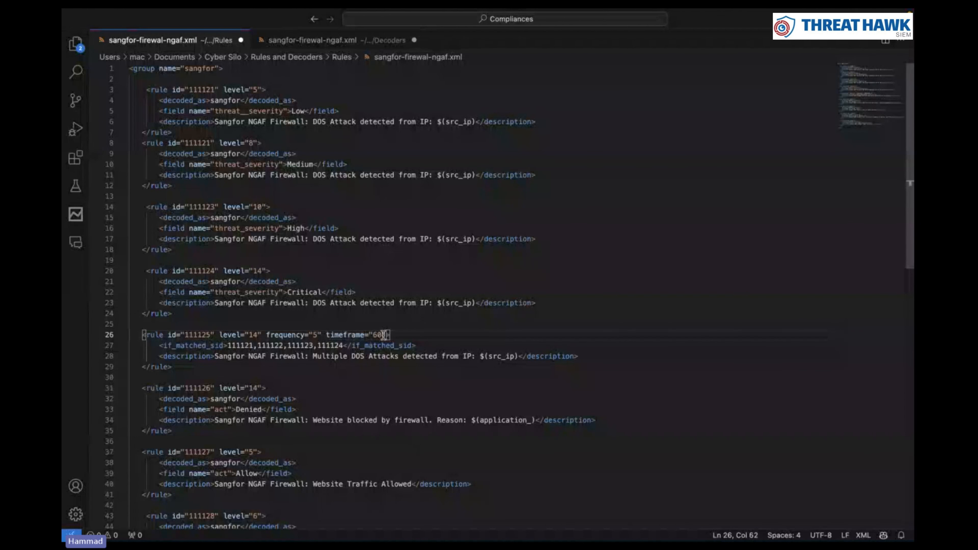
left_click_drag(384, 335, 269, 336)
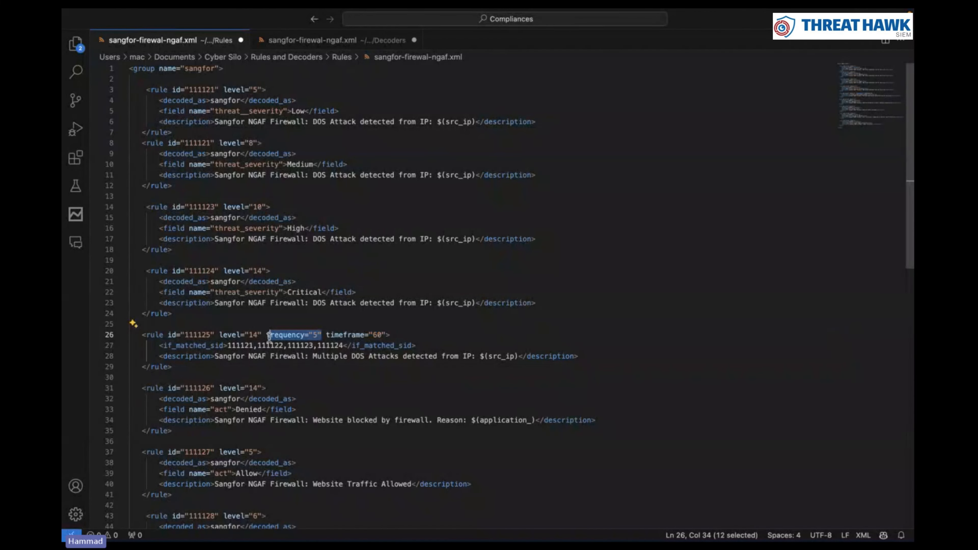
left_click(236, 356)
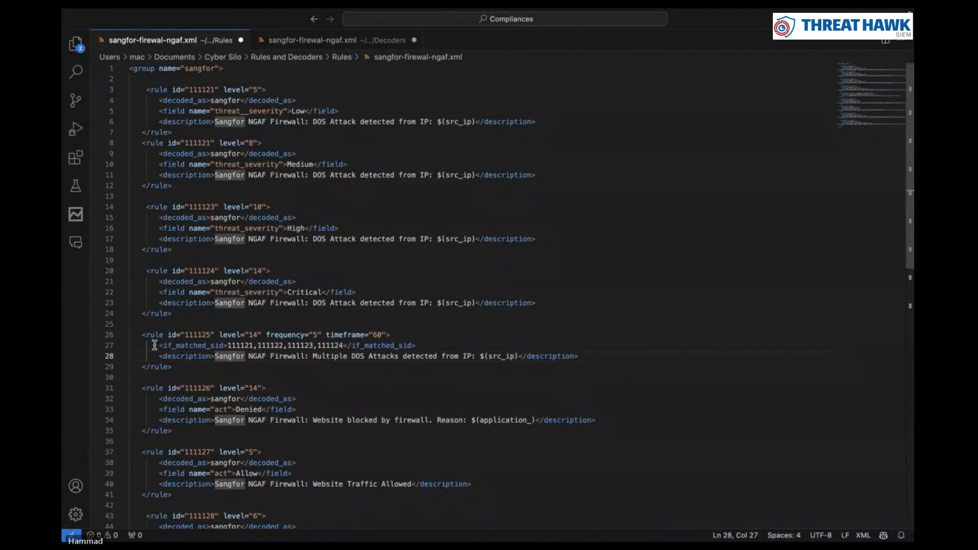
left_click_drag(155, 345, 225, 344)
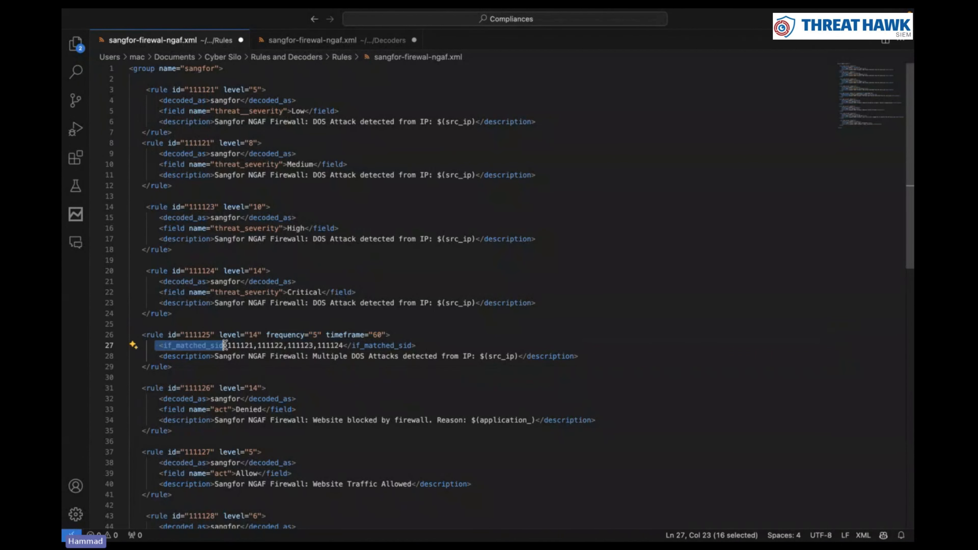
left_click(225, 345)
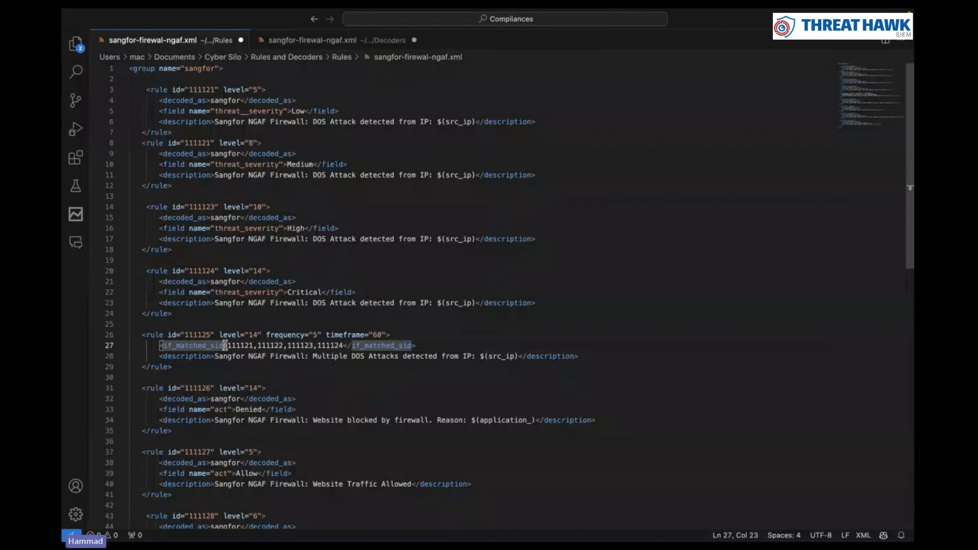
left_click_drag(227, 345, 343, 345)
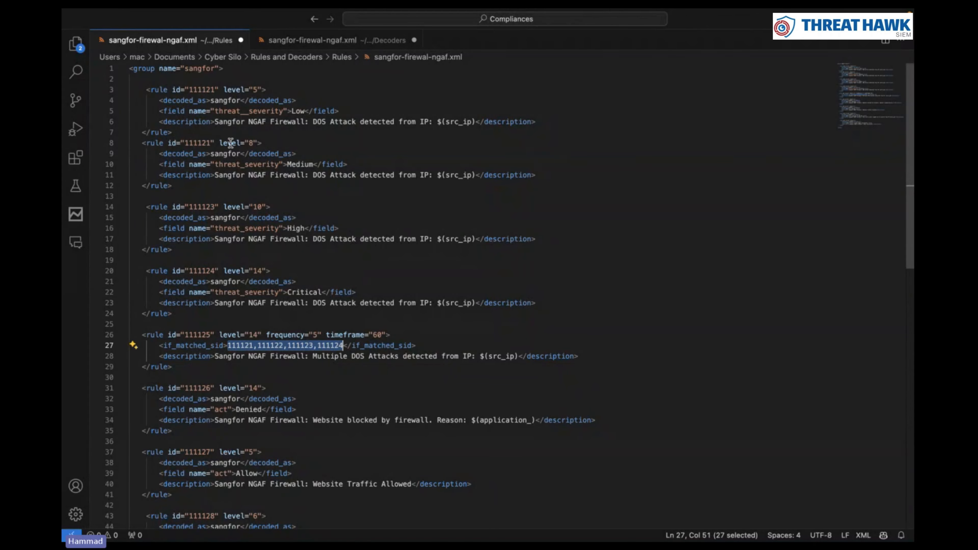
left_click(341, 345)
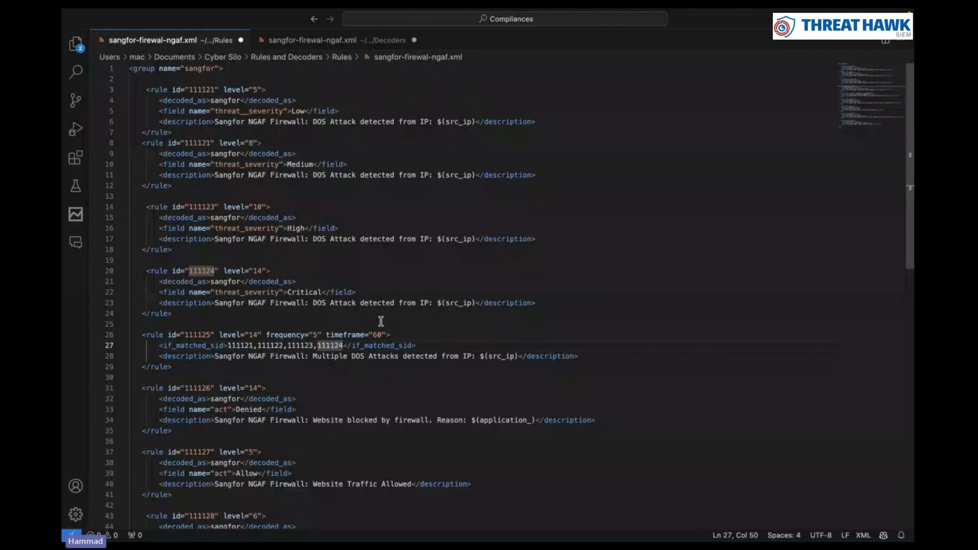
left_click_drag(266, 335, 319, 336)
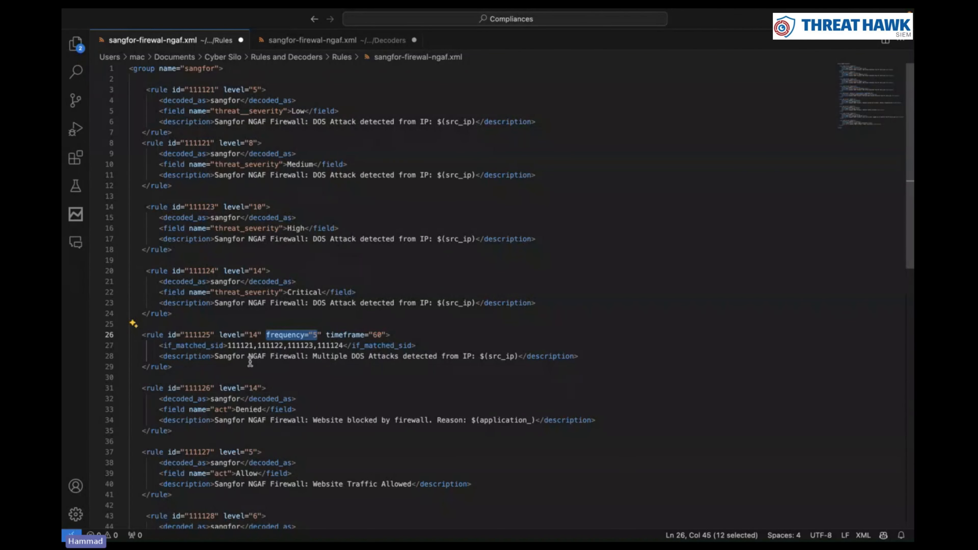
left_click_drag(150, 356, 416, 369)
left_click(515, 354)
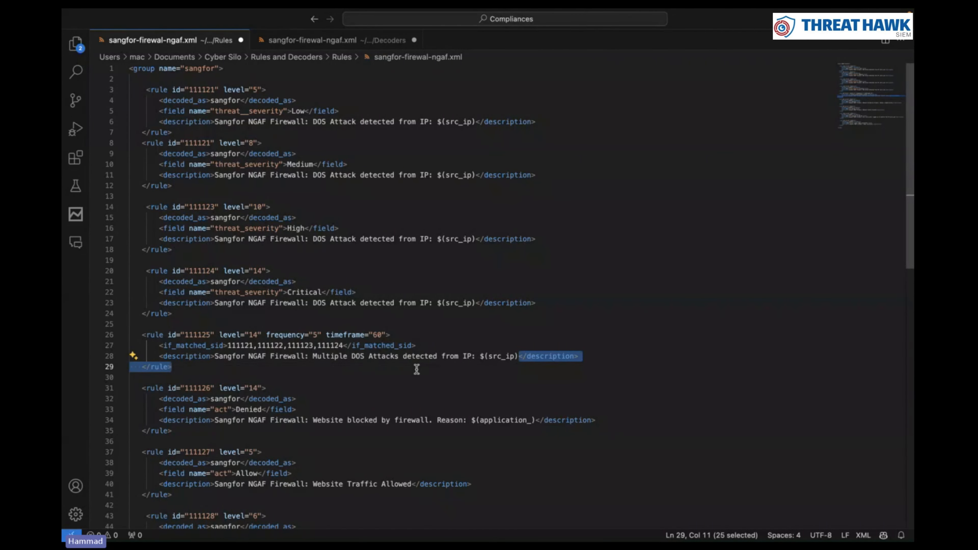
Replace rule 111125's timeframe value 60 with 30
left_click(381, 334)
key("BackSpace")
key("BackSpace")
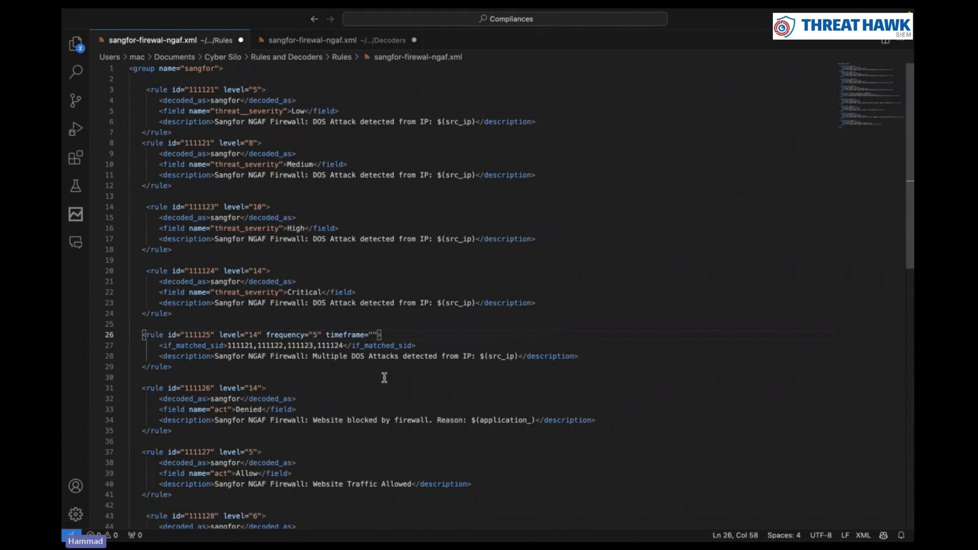
type("30")
Review rule 111125's matched rule IDs, frequency 5, timeframe 30 and multiple DOS attacks alert message
left_click_drag(218, 357, 524, 358)
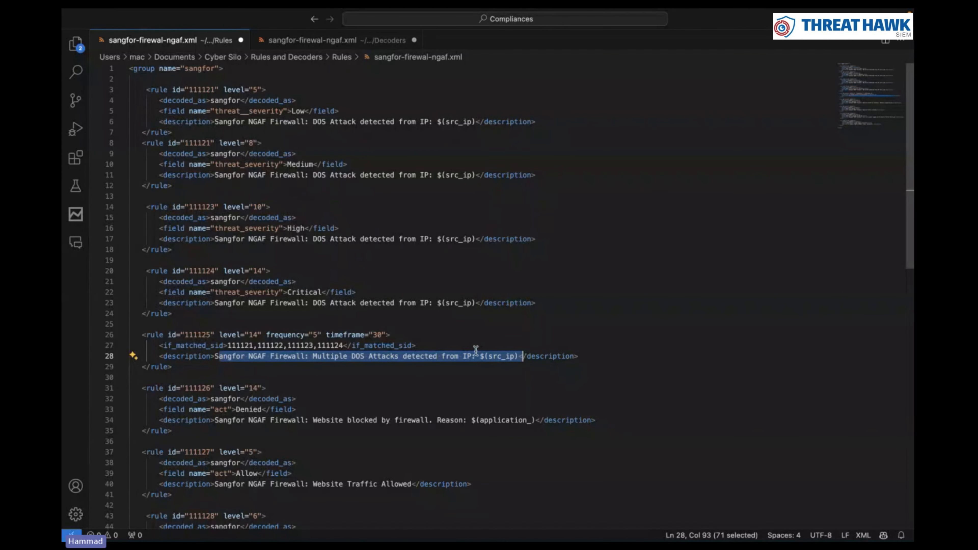
left_click(352, 346)
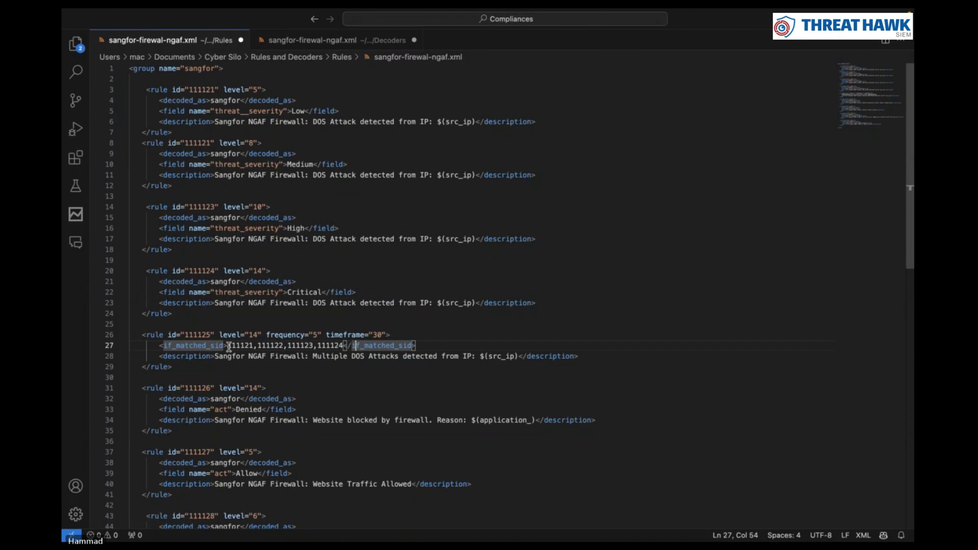
left_click_drag(229, 347, 341, 345)
left_click_drag(252, 111, 257, 303)
left_click(258, 304)
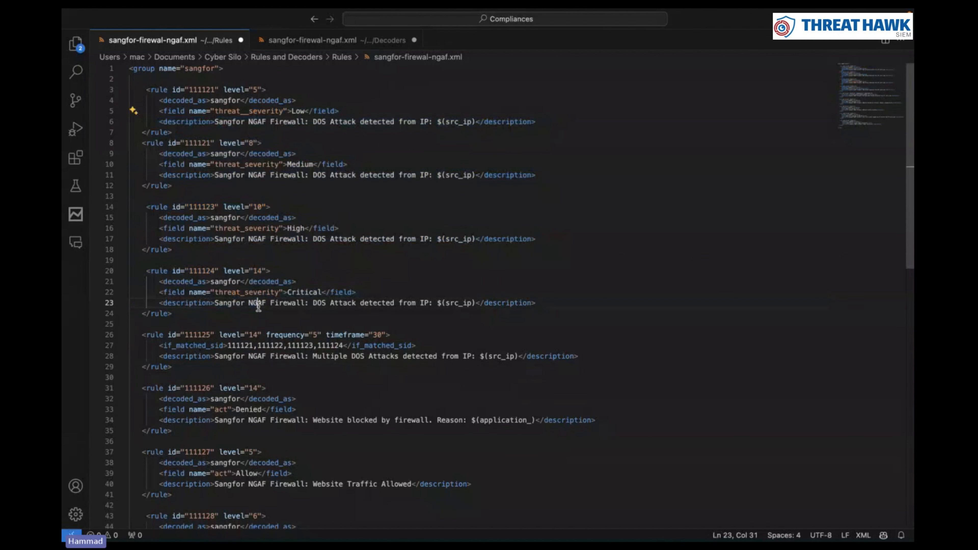
left_click_drag(365, 334, 389, 334)
left_click(319, 333)
left_click_drag(143, 334, 517, 359)
left_click(215, 356)
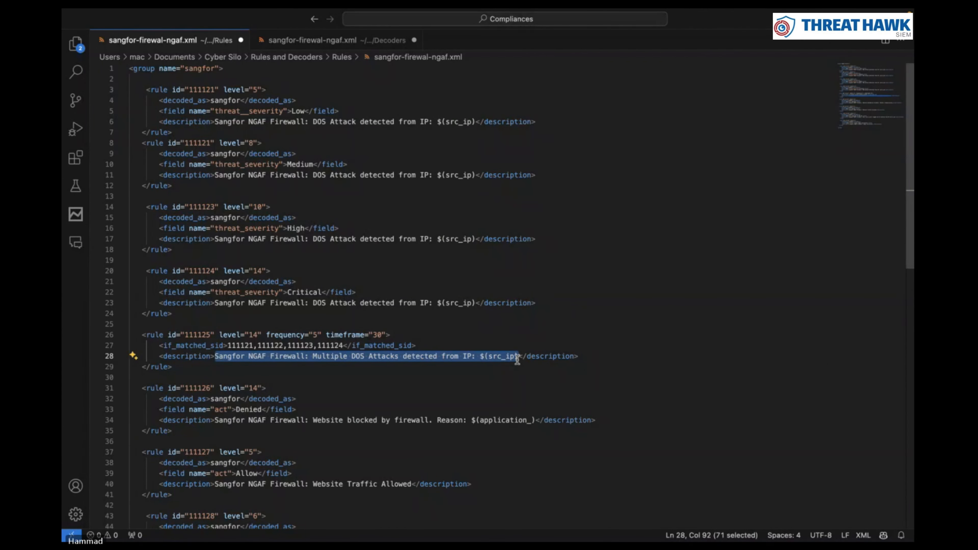
left_click(207, 378)
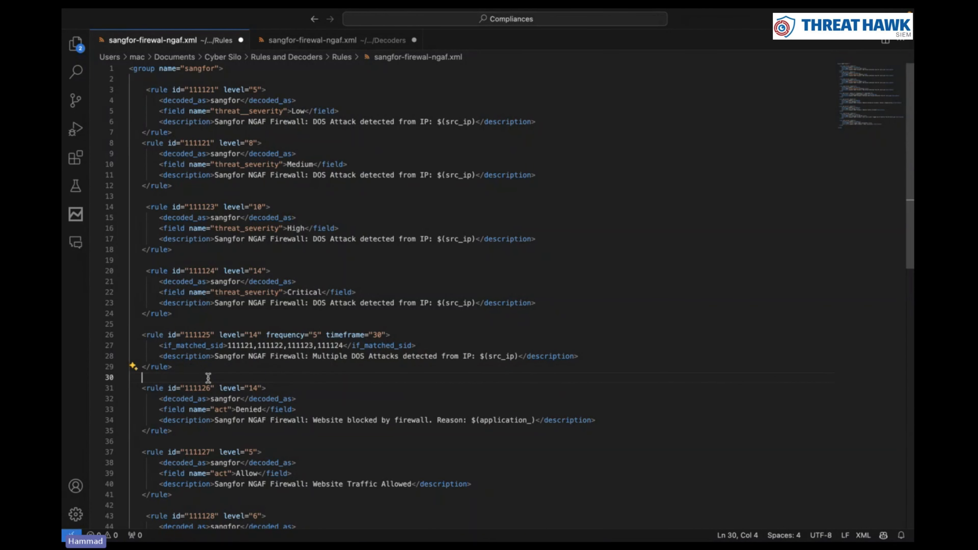
scroll(283, 362, "down", 5)
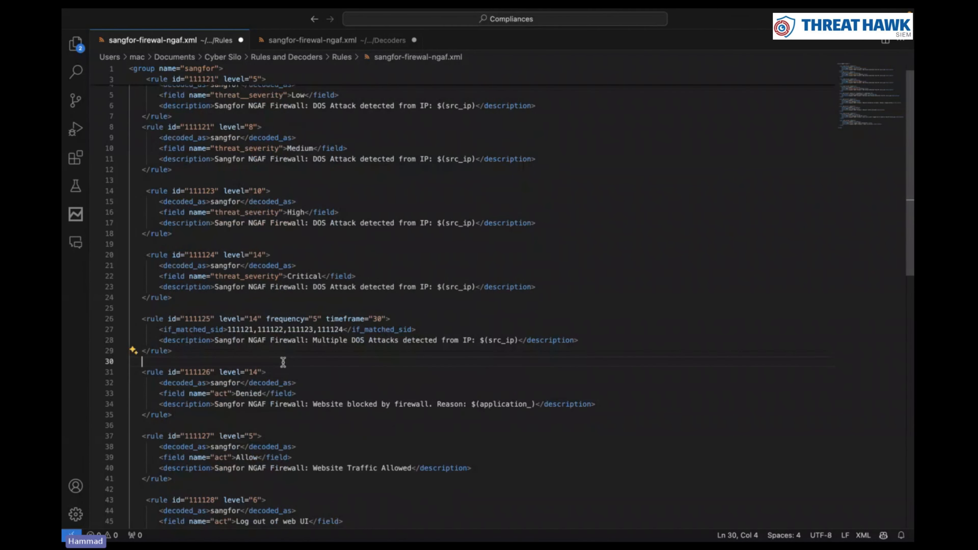
left_click_drag(146, 228, 465, 448)
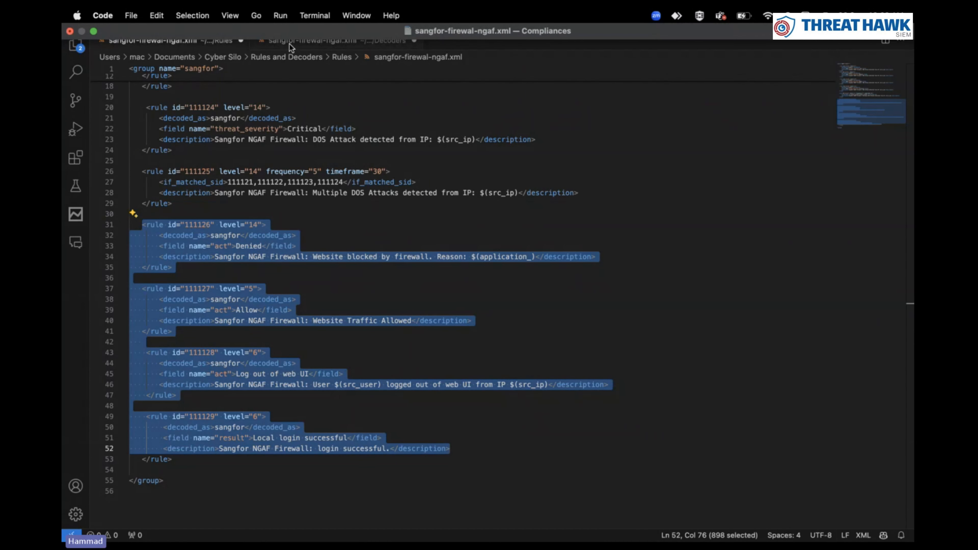
left_click(387, 119)
left_click(342, 43)
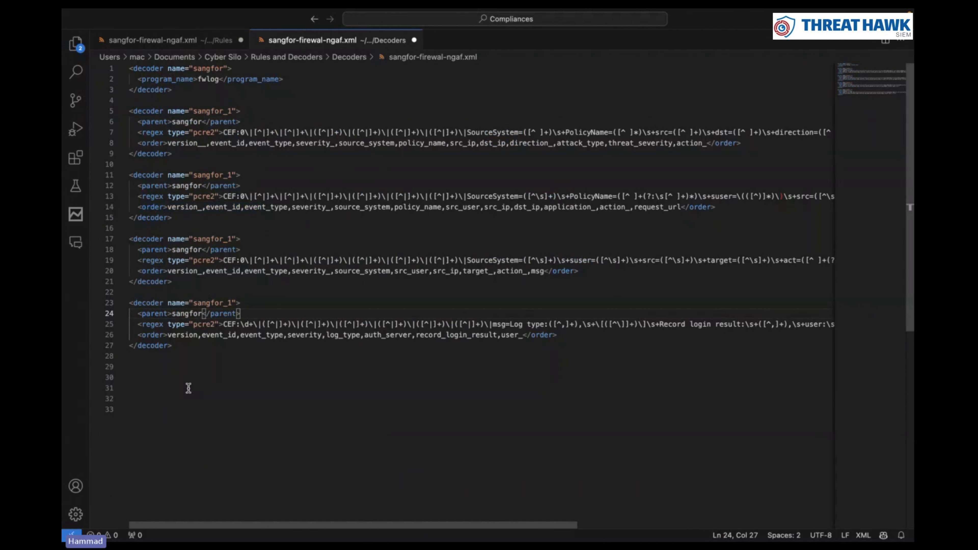
left_click_drag(189, 388, 147, 89)
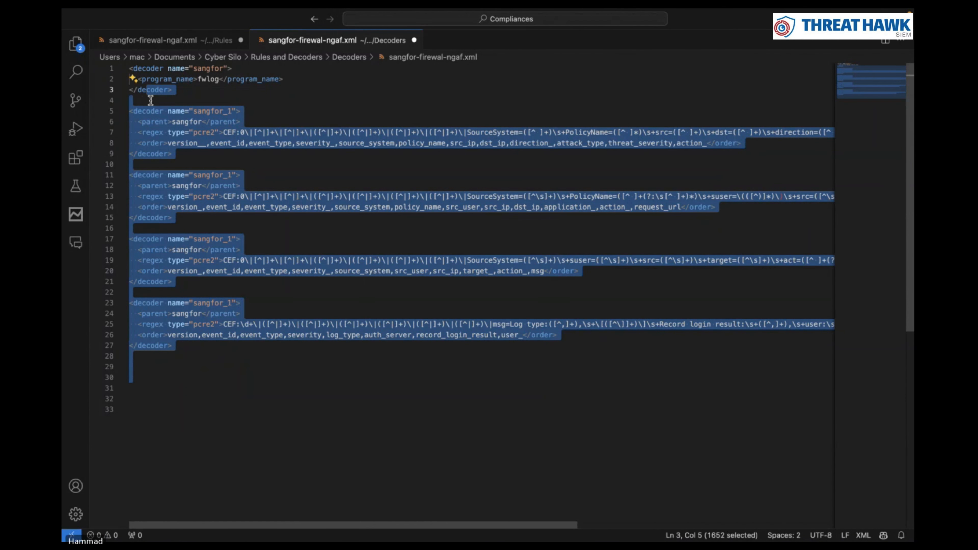
left_click(186, 104)
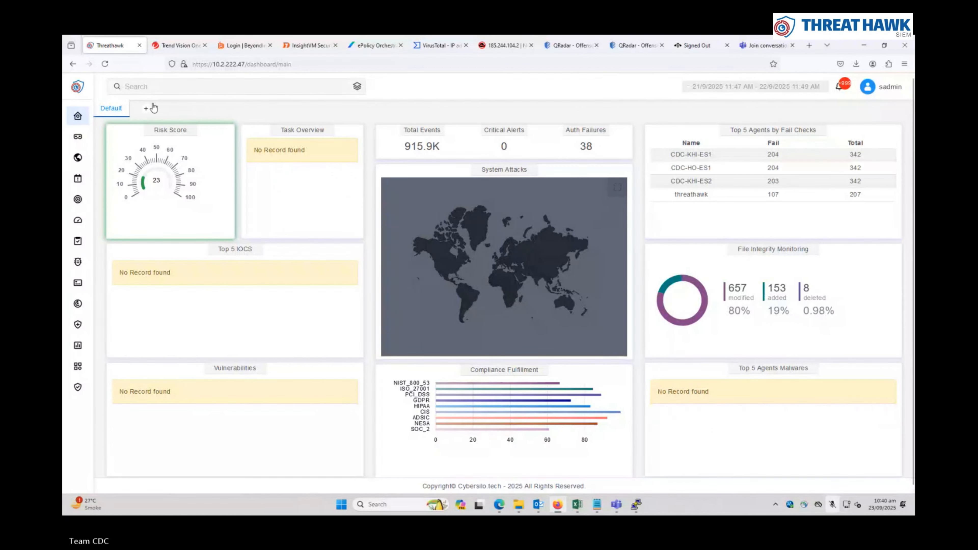
Enter the user name in the ThreatHawk SIEM sign-in form
left_click(85, 143)
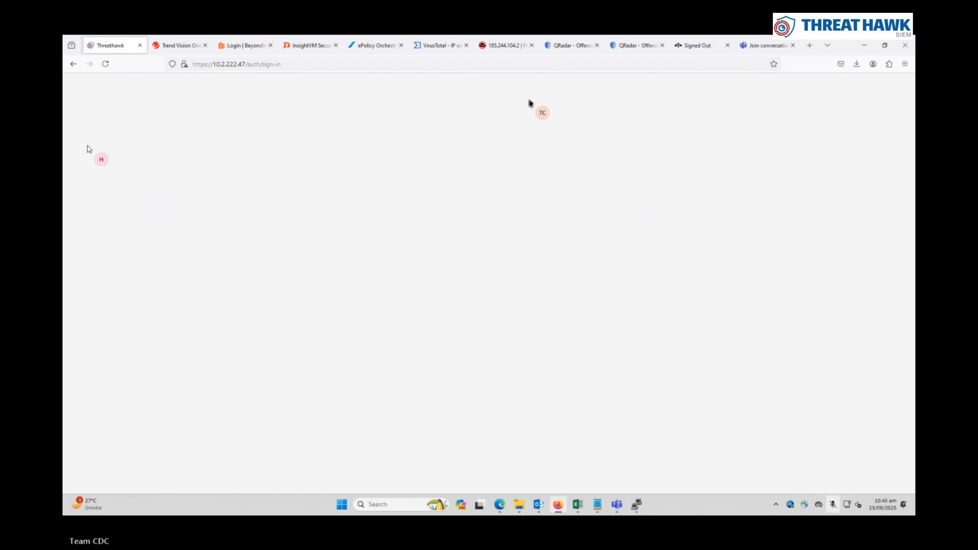
left_click(657, 288)
type("cdc")
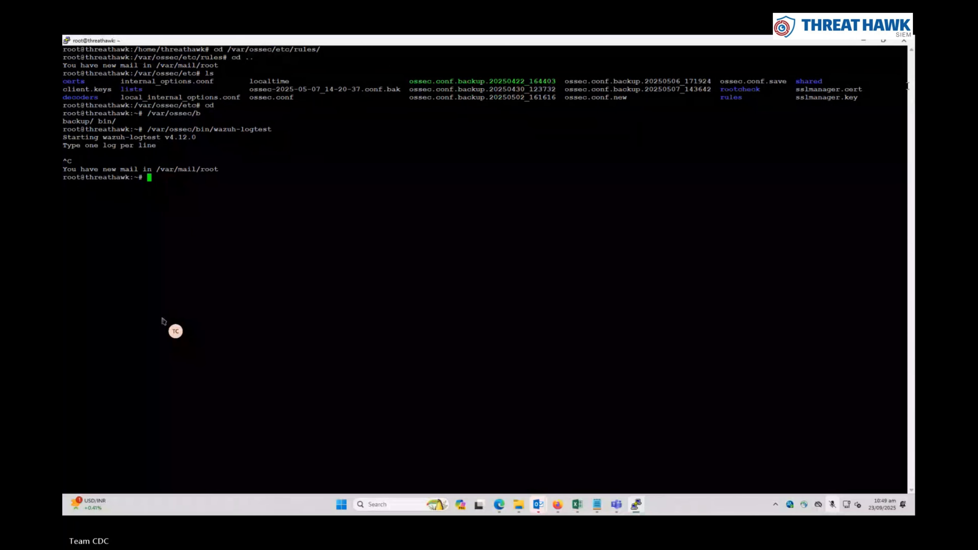
Clear the terminal, change into /var/ossec/bin and list its files
key("Return")
key("Return")
key("Return")
key("Return")
key("Return")
key("Return")
key("Return")
key("Return")
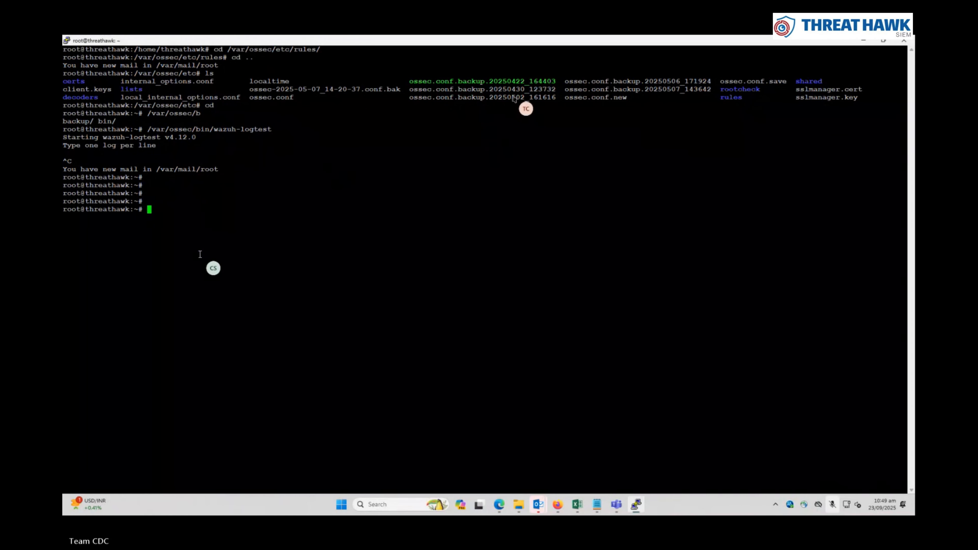
key("Return")
key("Return")
key("ctrl+l")
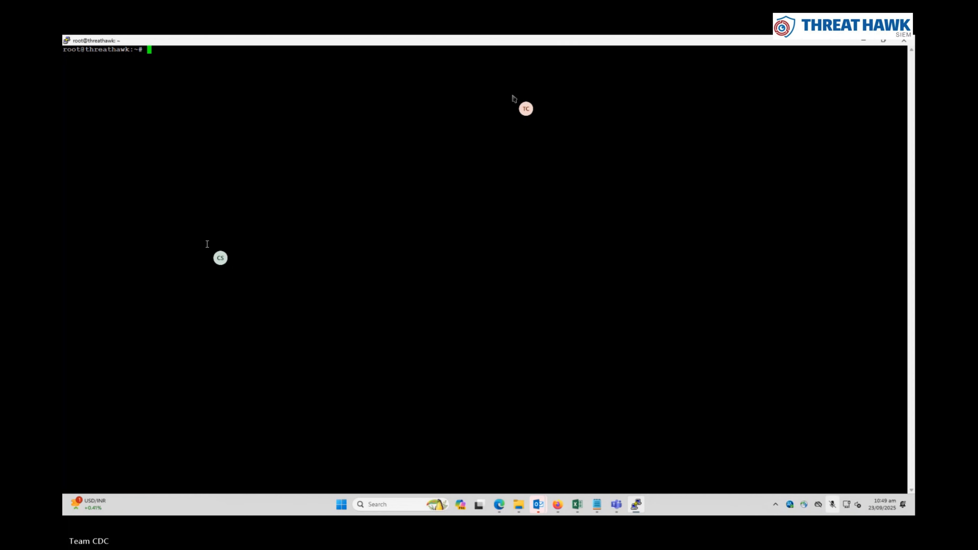
type("cd /var/ossec/bin")
key("Return")
key("ctrl+l")
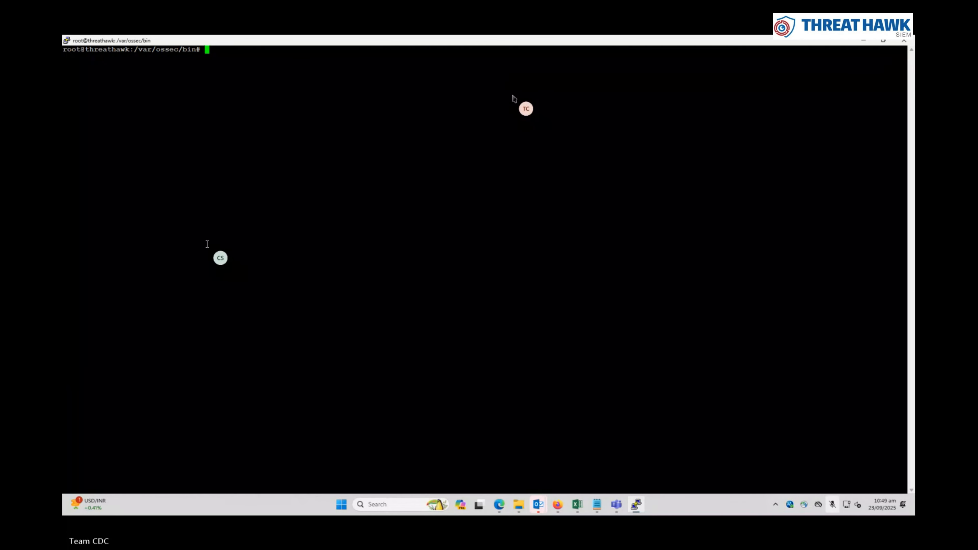
type("ls")
key("Return")
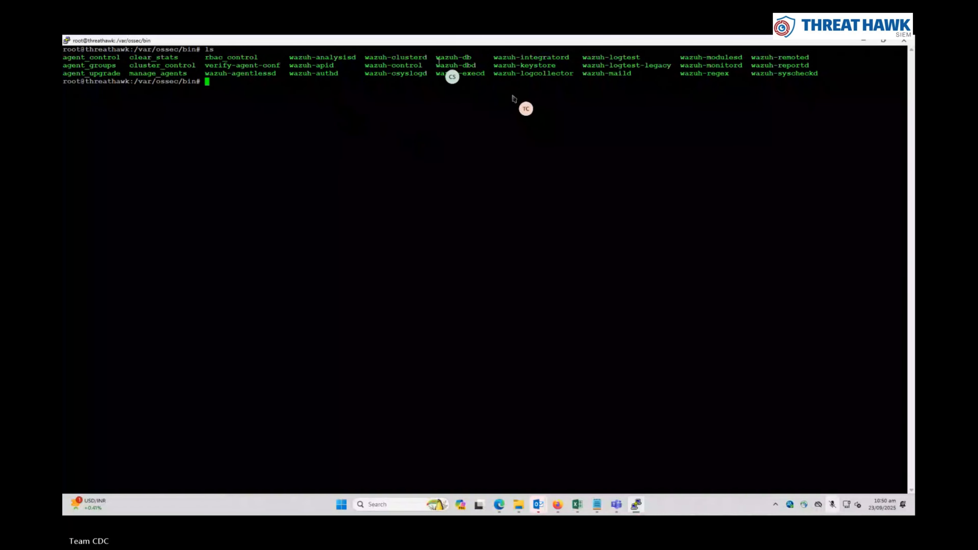
Start ./wazuh-logtest once, stop it with Ctrl+C and clear the screen
double_click(641, 57)
type("./wazuh-z")
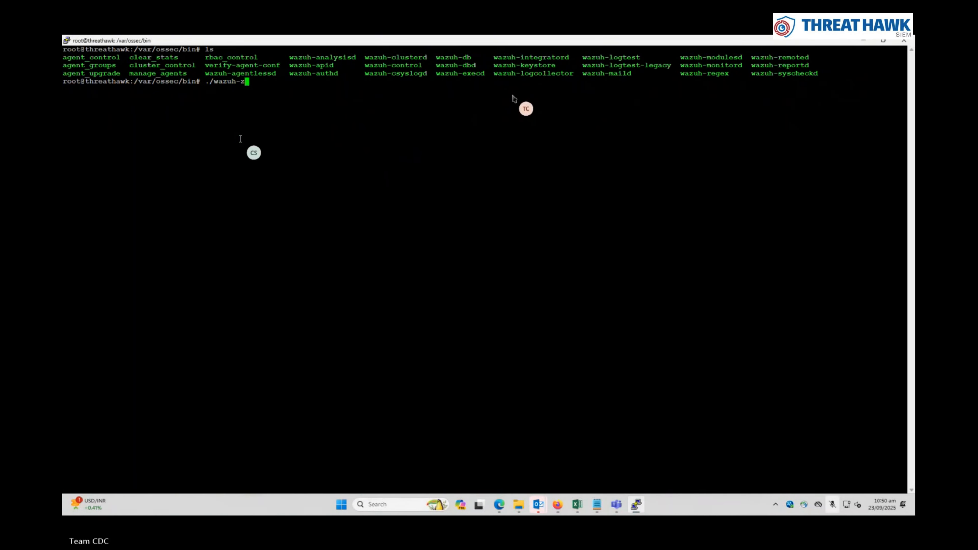
key("BackSpace")
type("log")
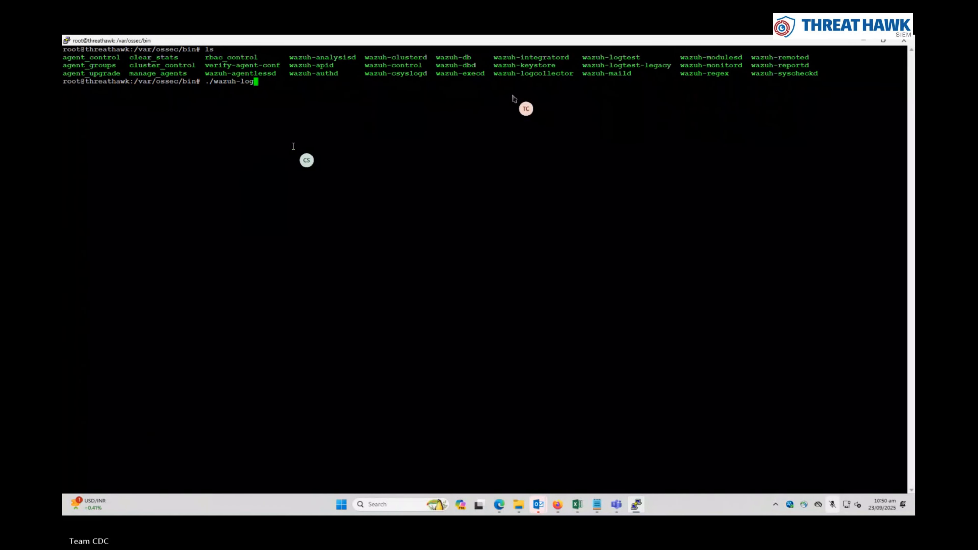
type("test")
key("Return")
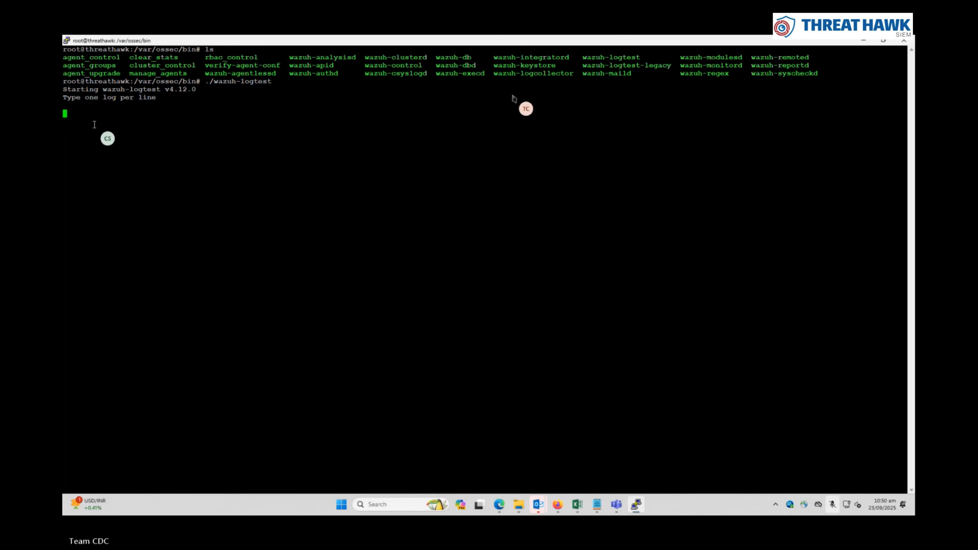
key("ctrl+c")
key("ctrl+c")
key("Return")
key("Return")
type("clar")
key("Return")
key("Return")
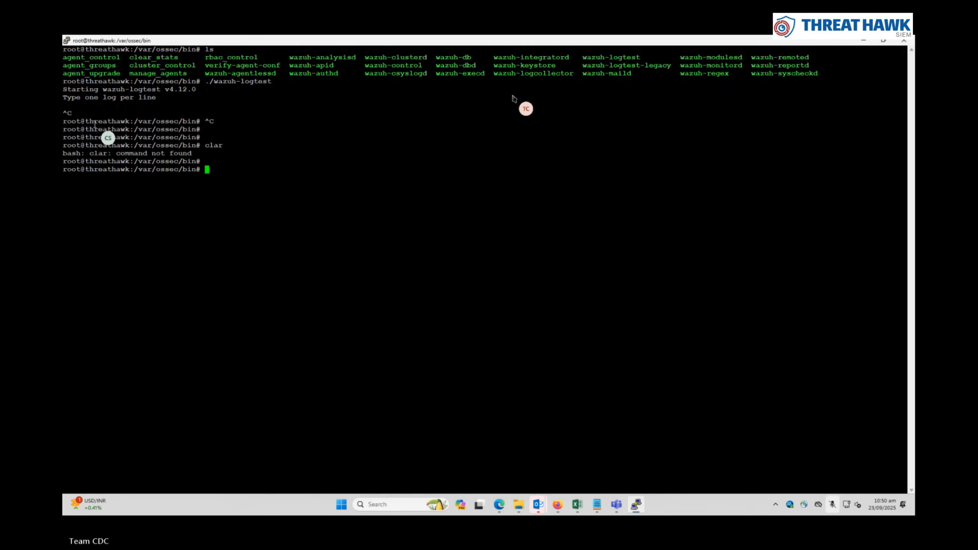
type("clear")
key("Return")
Tail archives.log, then run wazuh-logtest on the Windows logoff event and review its json Phase 2 fields
type("tail -f /var/ossec/logs/archives/")
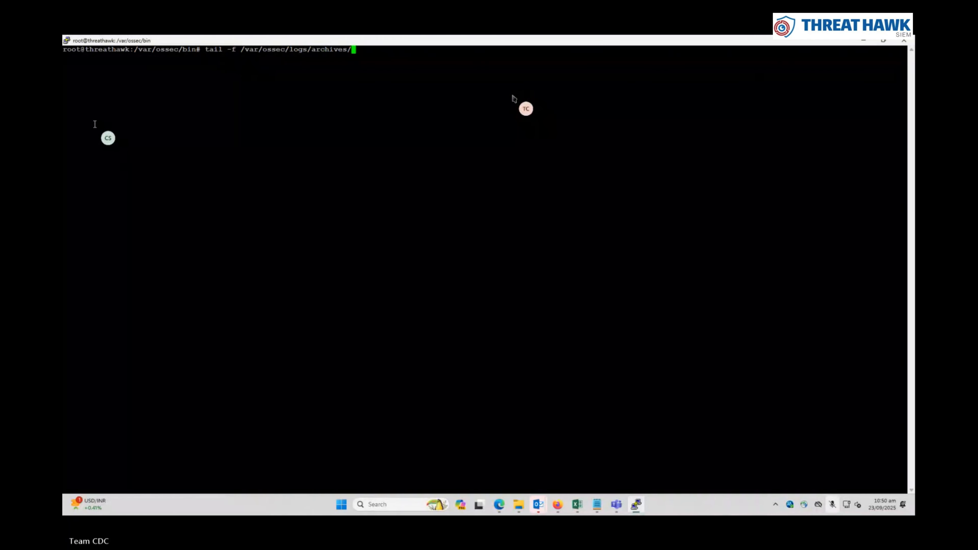
type("archives.l")
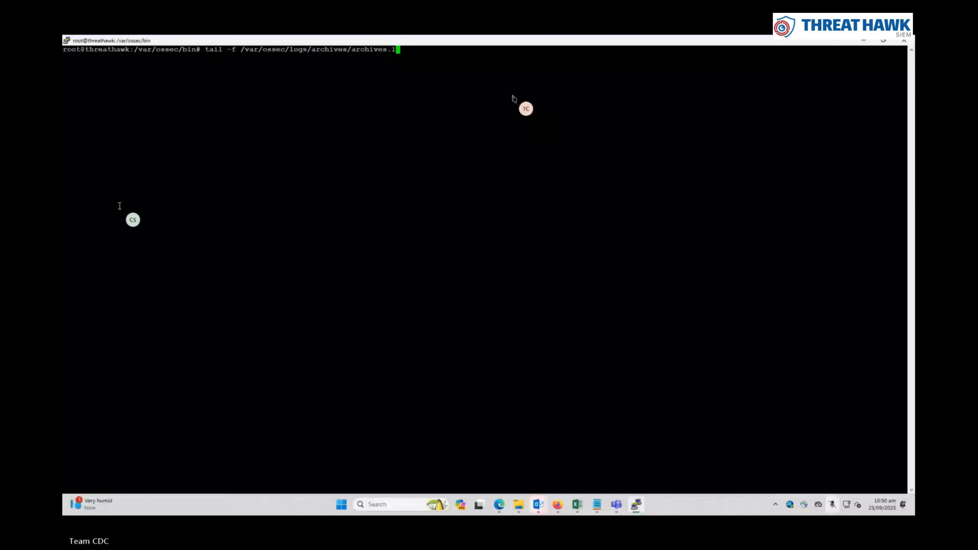
type("og")
key("Return")
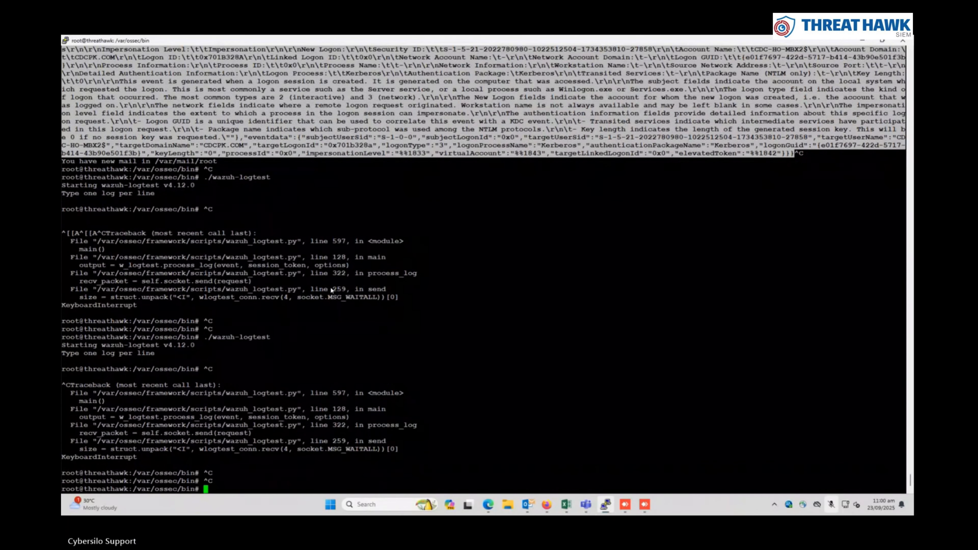
type("./wazuh-logtest")
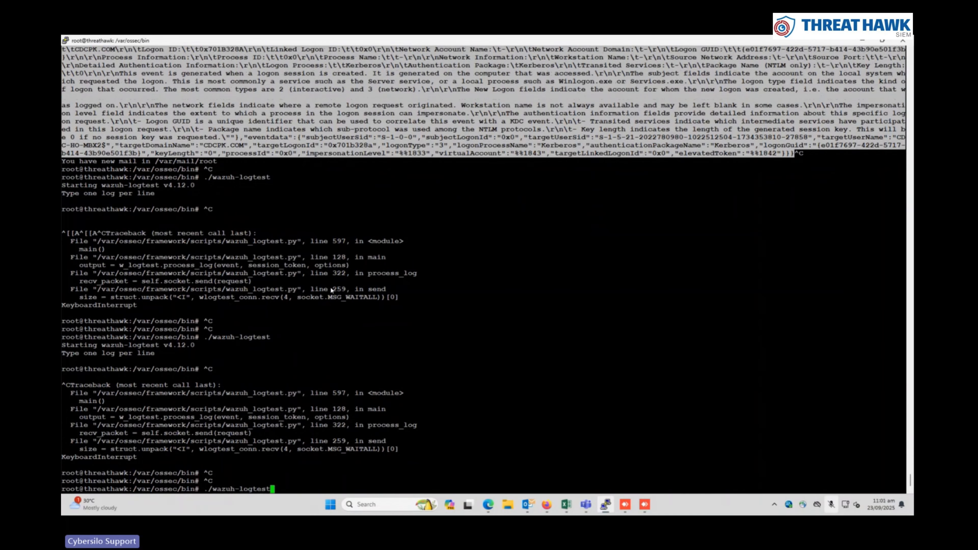
key("Return")
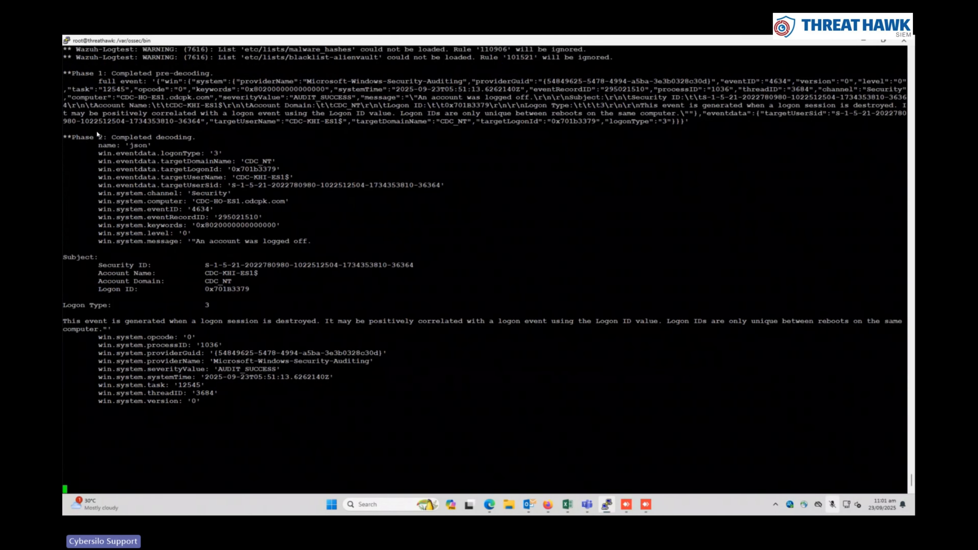
left_click_drag(89, 77, 209, 357)
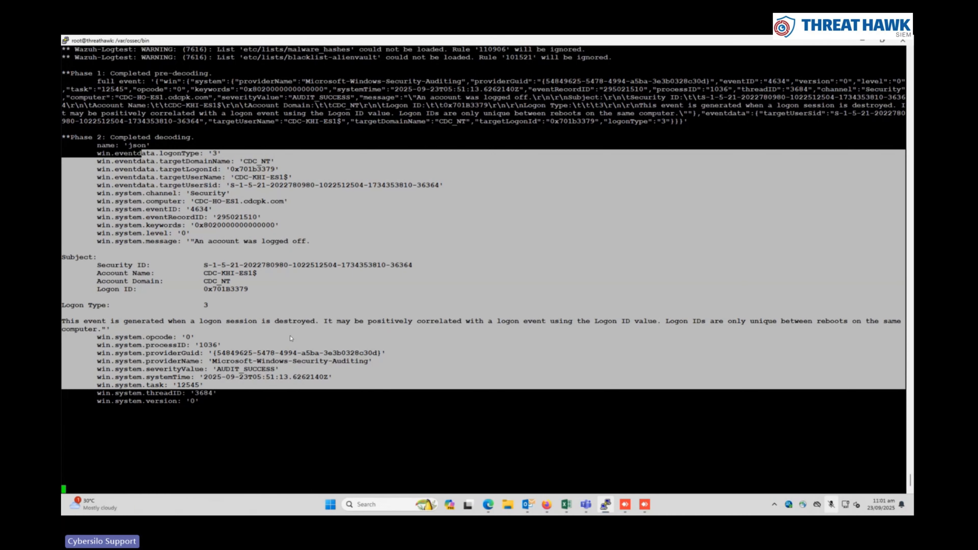
Exit wazuh-logtest and clear the terminal
key("ctrl+c")
key("ctrl+c")
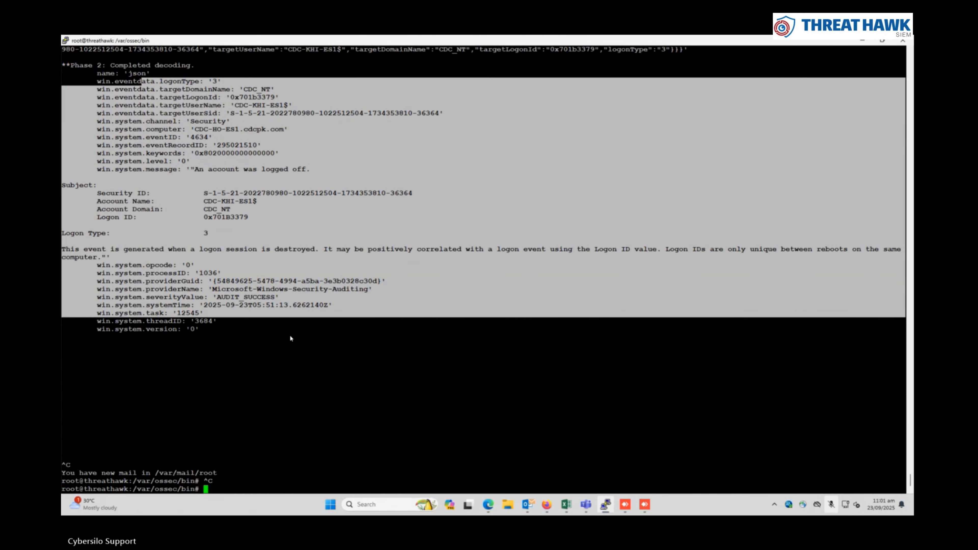
key("Return")
key("Return")
type("clear")
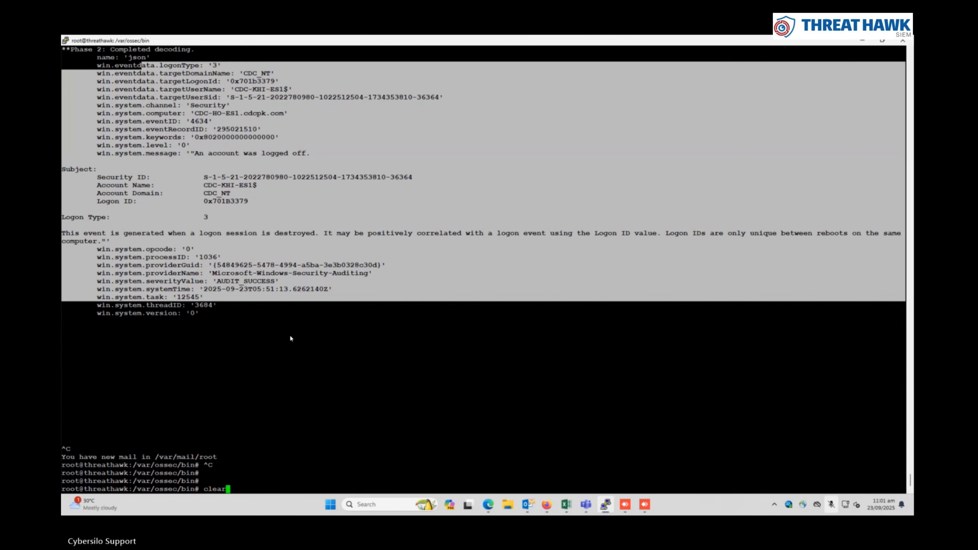
key("Return")
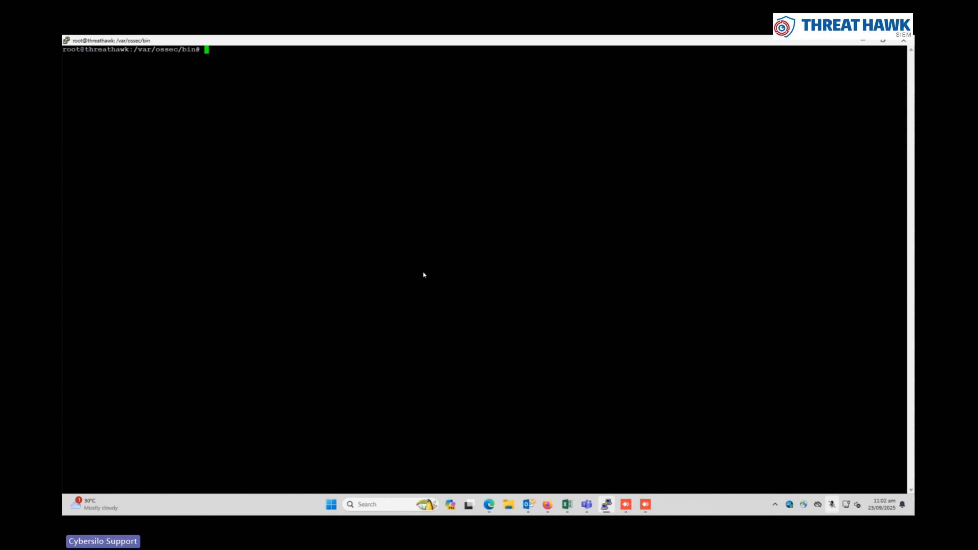
Launch Notepad from the Start menu
key("Return")
key("Return")
key("Return")
key("Return")
key("Return")
key("super")
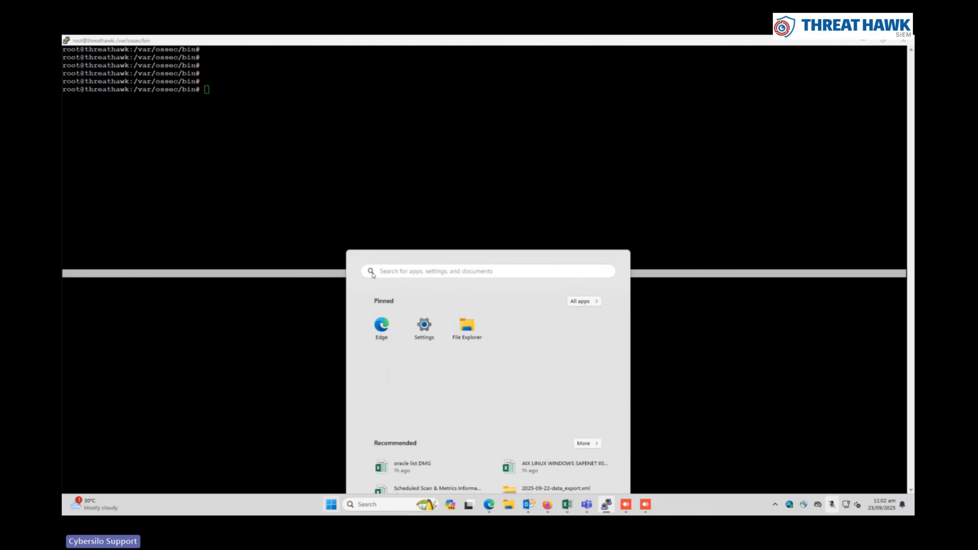
type("notepad")
key("Escape")
key("Escape")
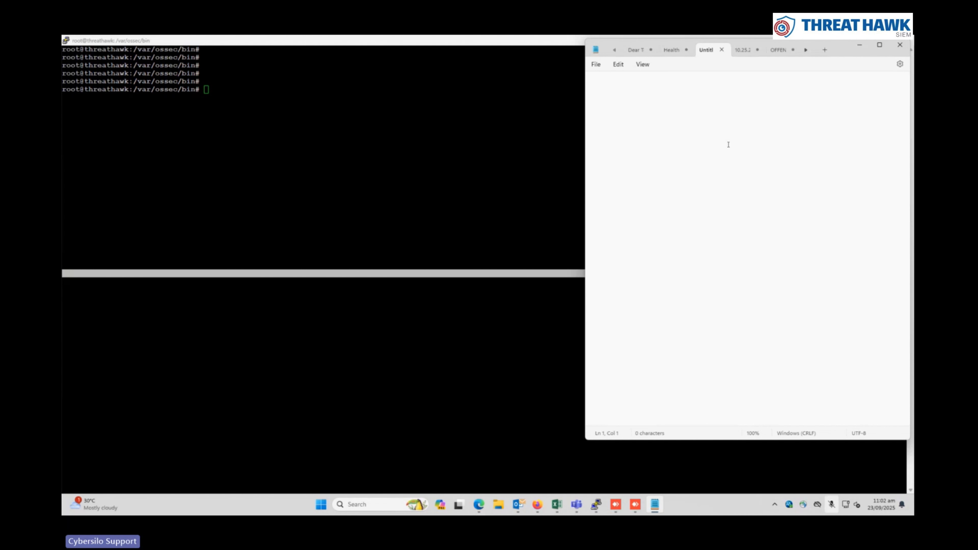
Type the log line: devname 'testdevices' login failure attempt, user 'admin', port 22 from ip 192.168.10.10
type("20.")
type("25-08-")
type("19")
type("10:")
type("30 ")
type("devname ''")
key("Left")
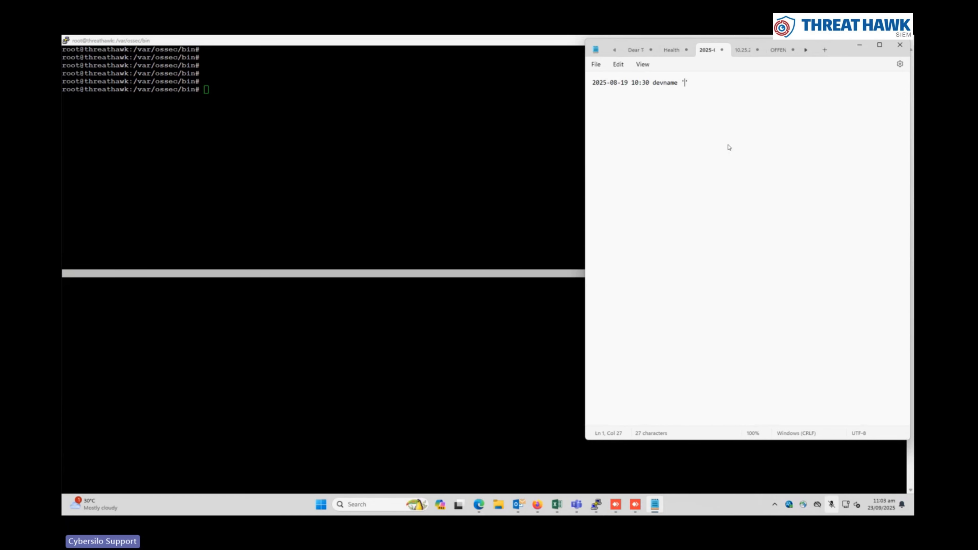
type("testdevices' login failure attemp")
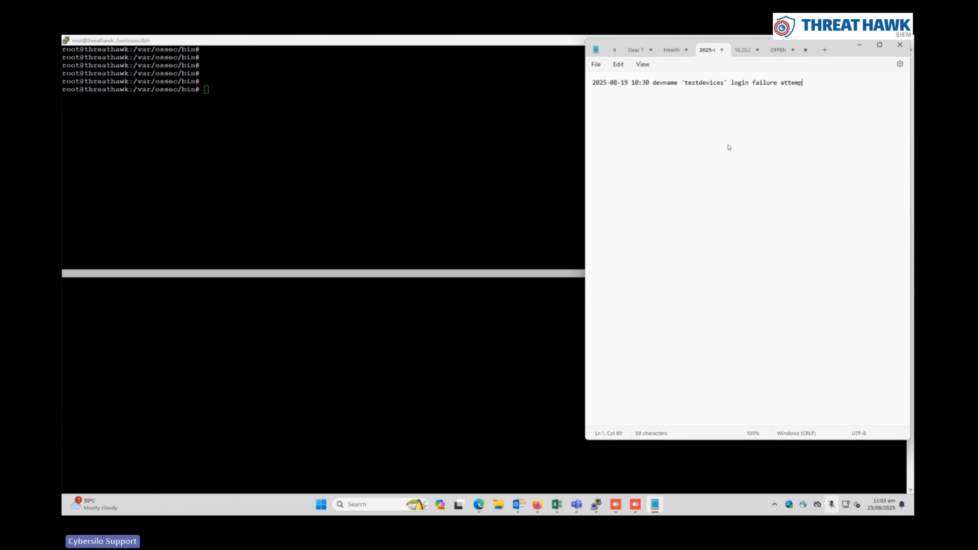
type("t us")
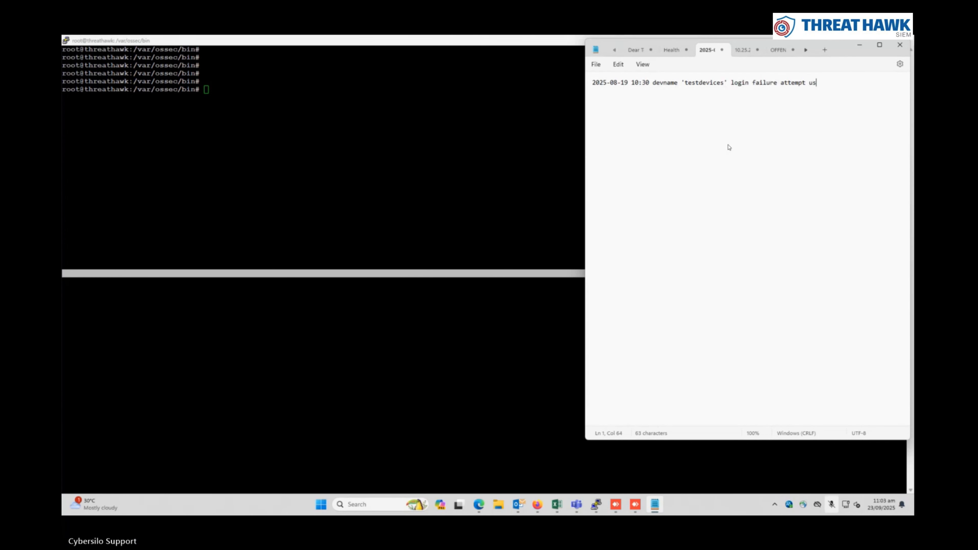
key("BackSpace")
key("BackSpace")
type("''")
key("Left")
type("admin' port")
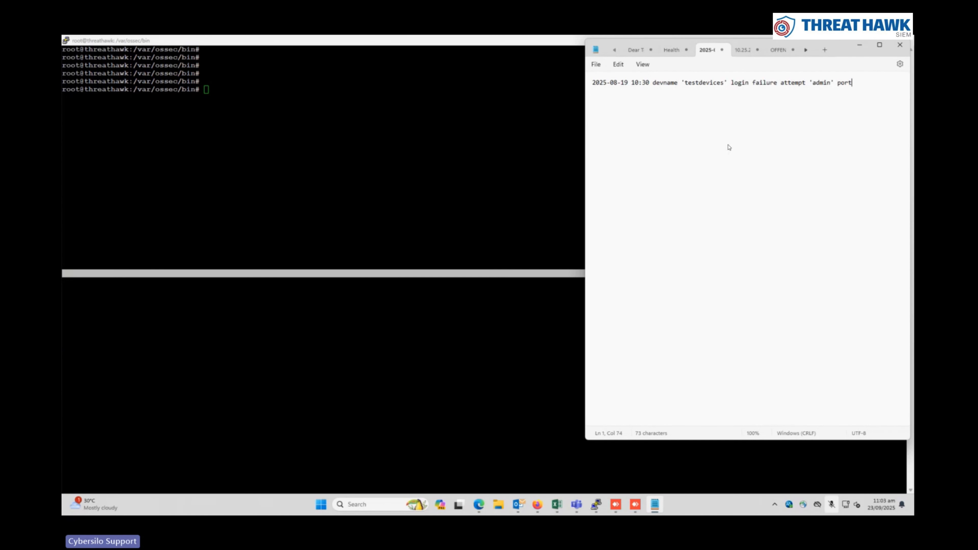
type(" 22 ")
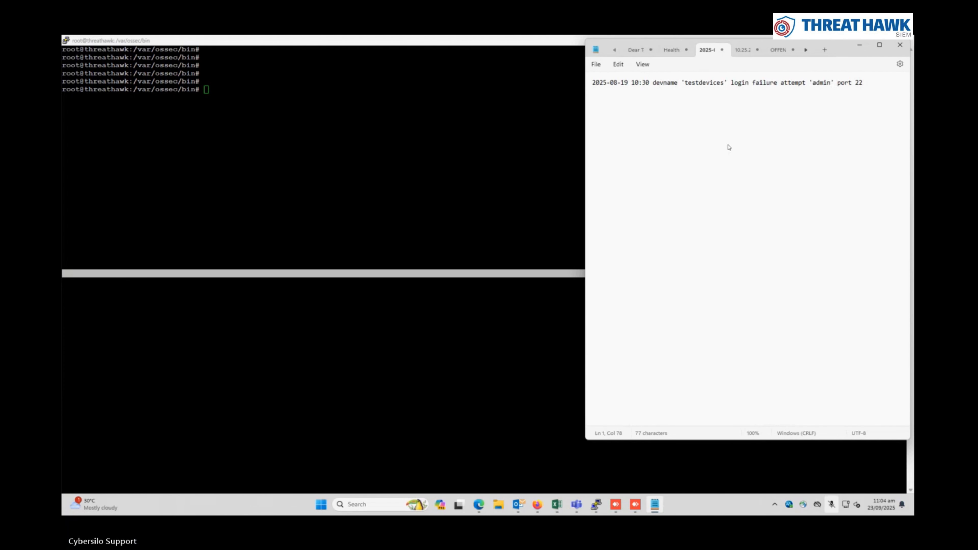
type("from ip")
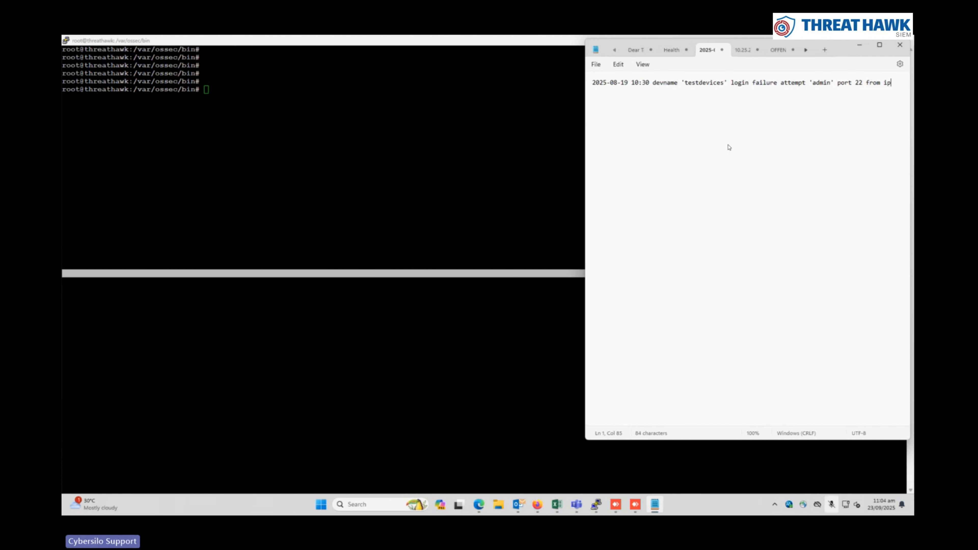
type("192.168.10.10")
left_click(599, 91)
left_click(535, 131)
Run ./wazuh-logtest and paste in the sample login-failure log line
type("./wazuh-log")
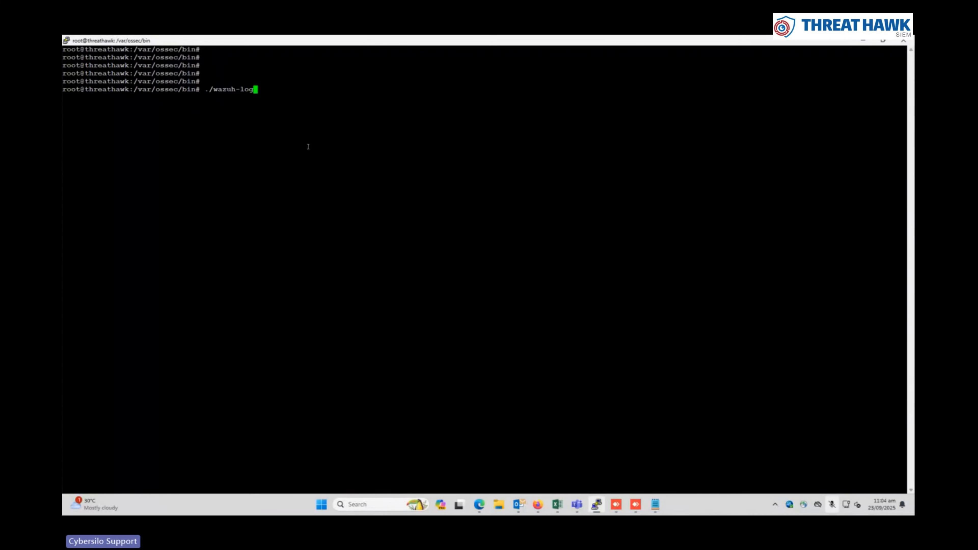
type("test")
key("Return")
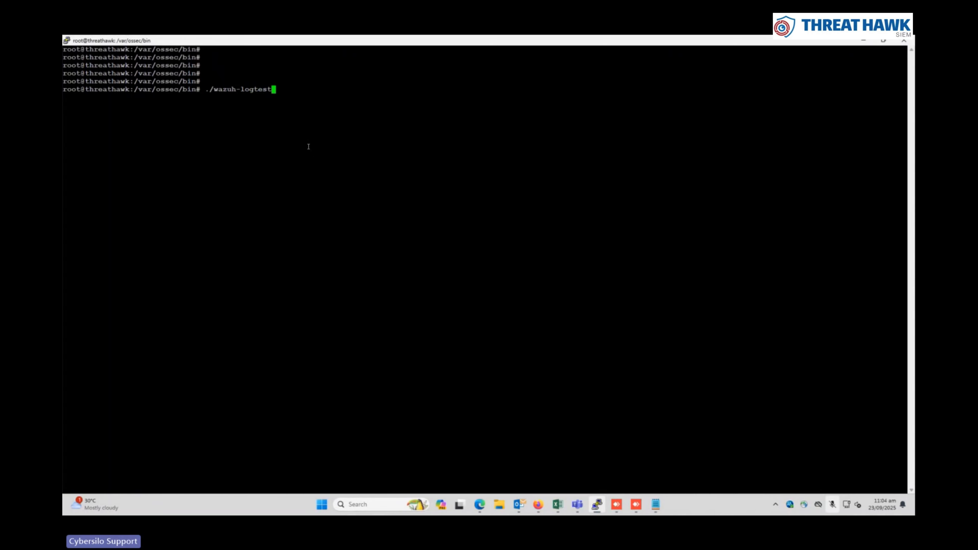
key("Return")
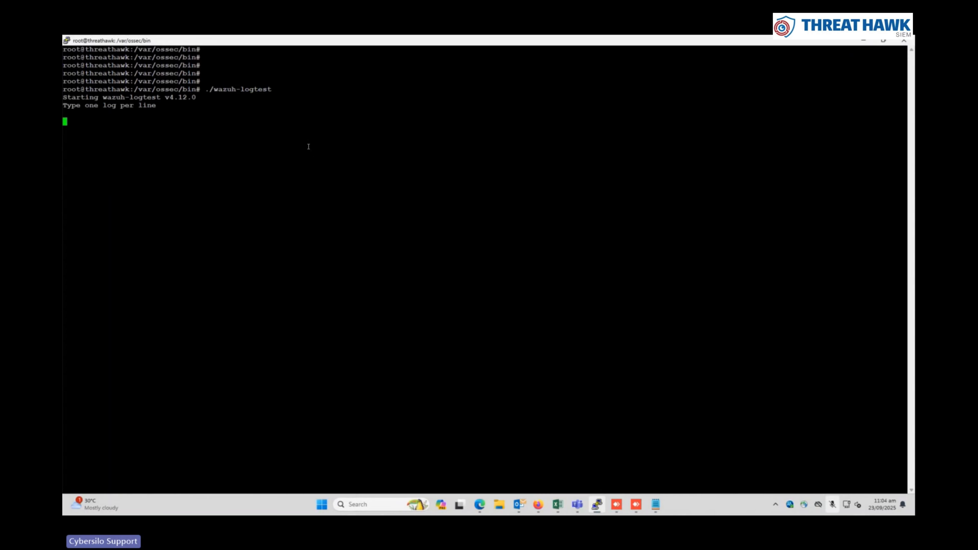
right_click(309, 146)
key("Return")
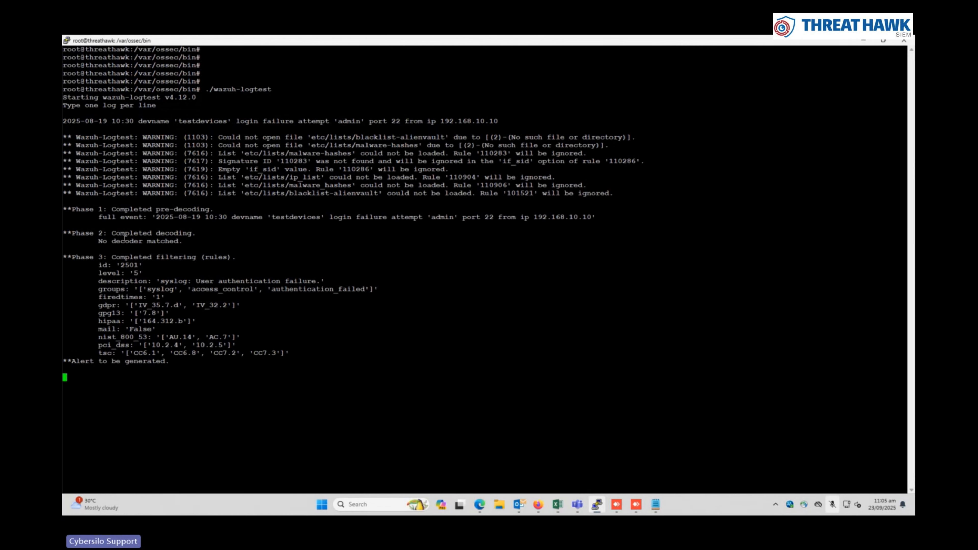
Review the result, no decoder matched but rule 2501 level 5, then exit with Ctrl+C
left_click_drag(85, 232, 196, 345)
left_click_drag(156, 280, 325, 281)
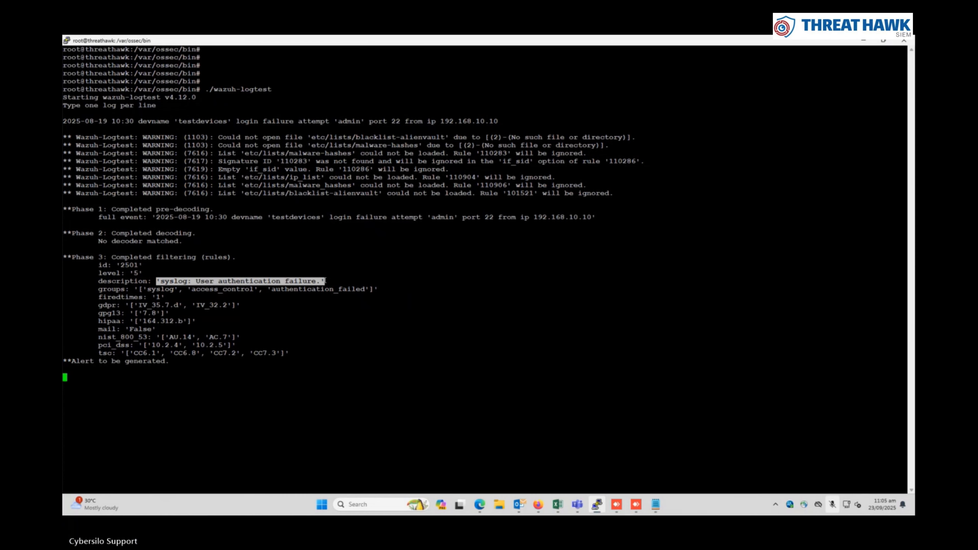
left_click_drag(330, 217, 418, 218)
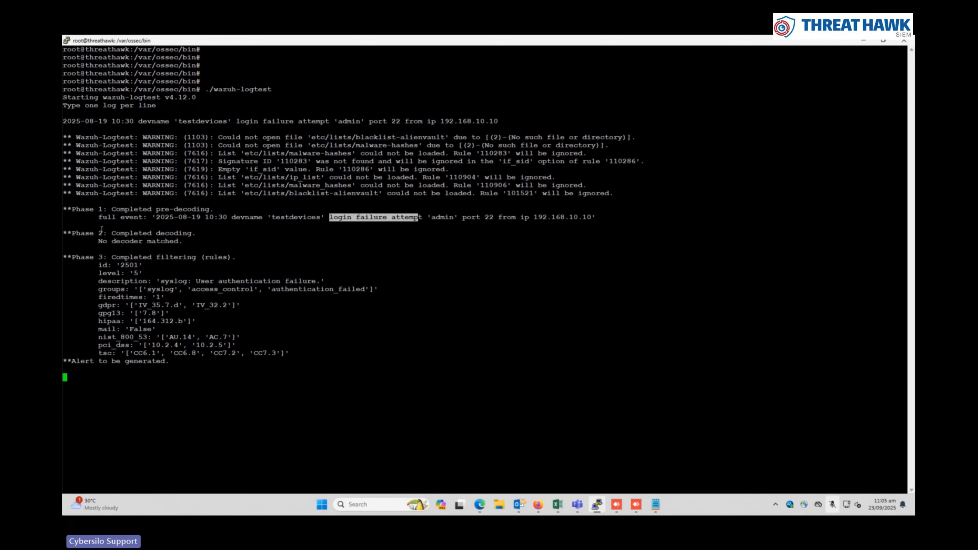
left_click_drag(128, 238, 98, 233)
left_click_drag(264, 218, 322, 223)
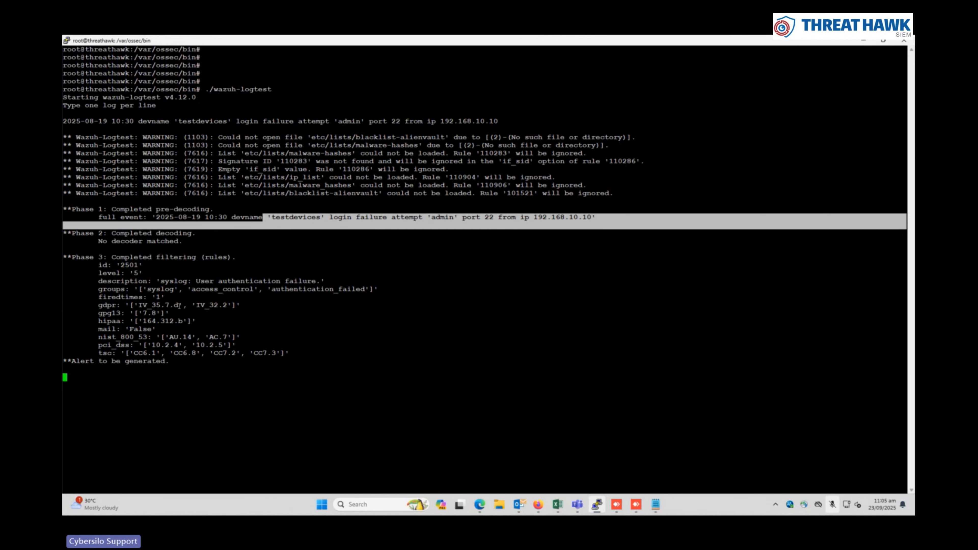
left_click(319, 223)
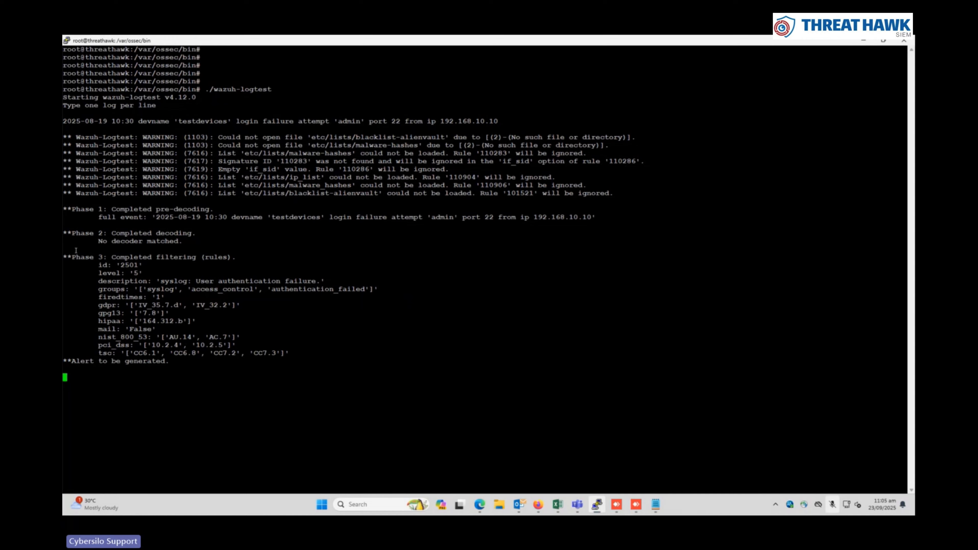
left_click_drag(332, 227, 289, 254)
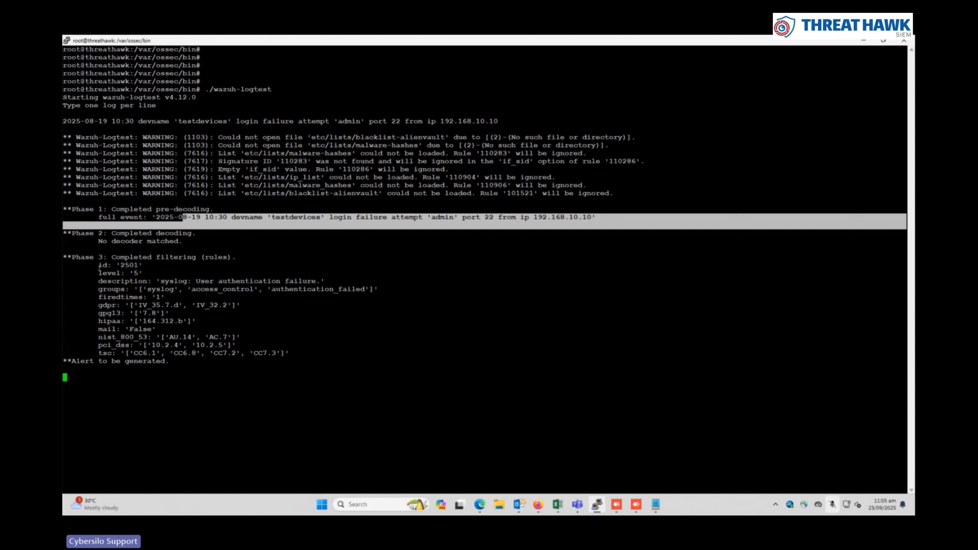
left_click_drag(98, 265, 151, 321)
left_click_drag(81, 233, 178, 241)
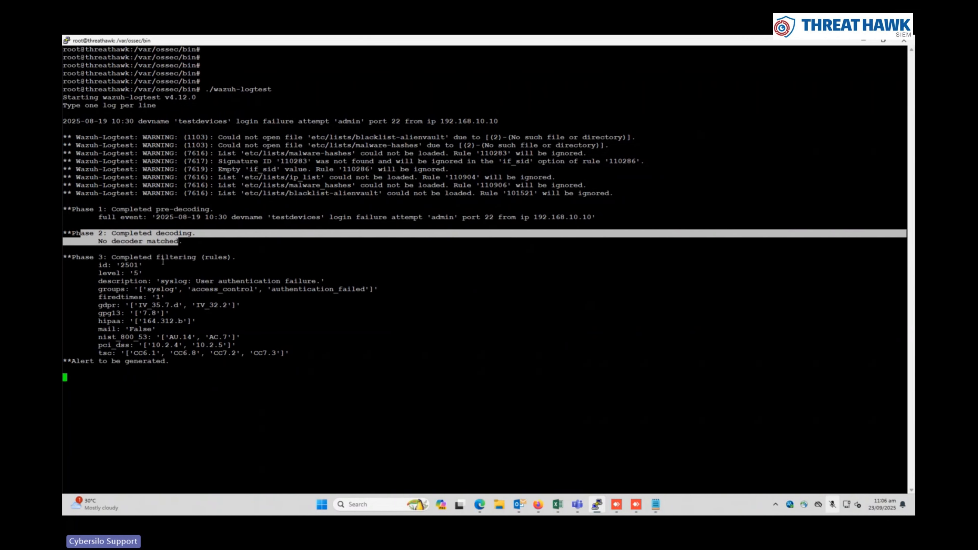
left_click_drag(98, 217, 181, 224)
left_click_drag(120, 217, 207, 219)
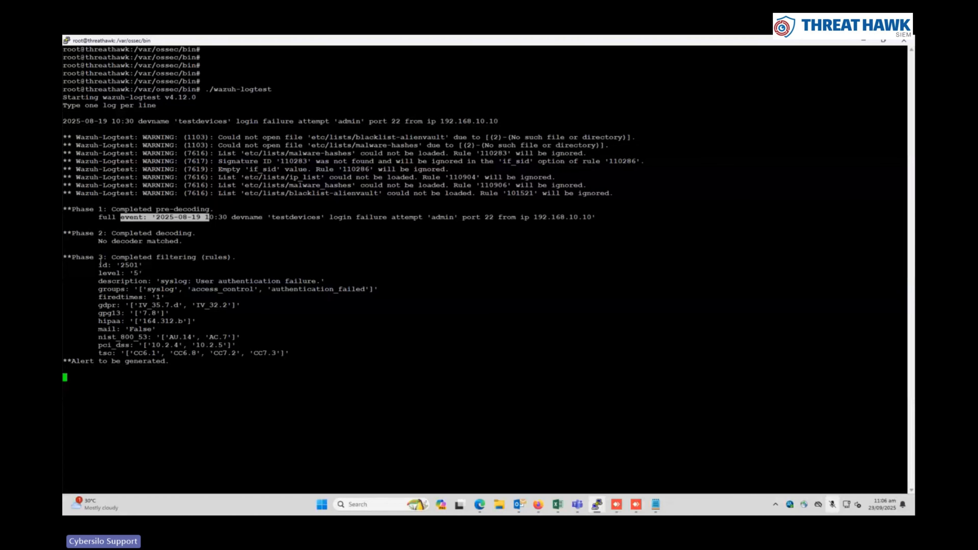
key("ctrl+c")
key("ctrl+c")
key("ctrl+c")
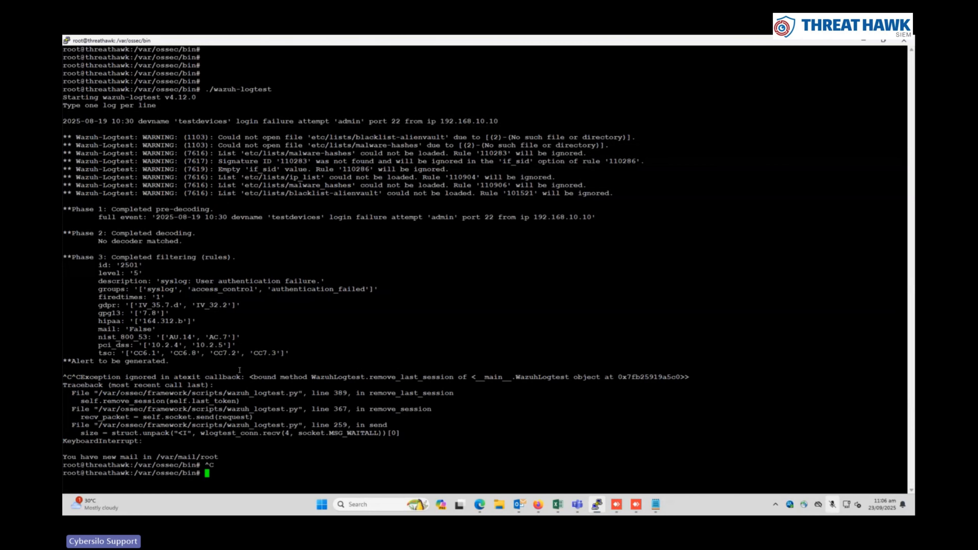
Clear the terminal, move into /var/ossec/etc/decoders/ and list the decoder files
key("Return")
key("Return")
key("Return")
type("clear")
key("Return")
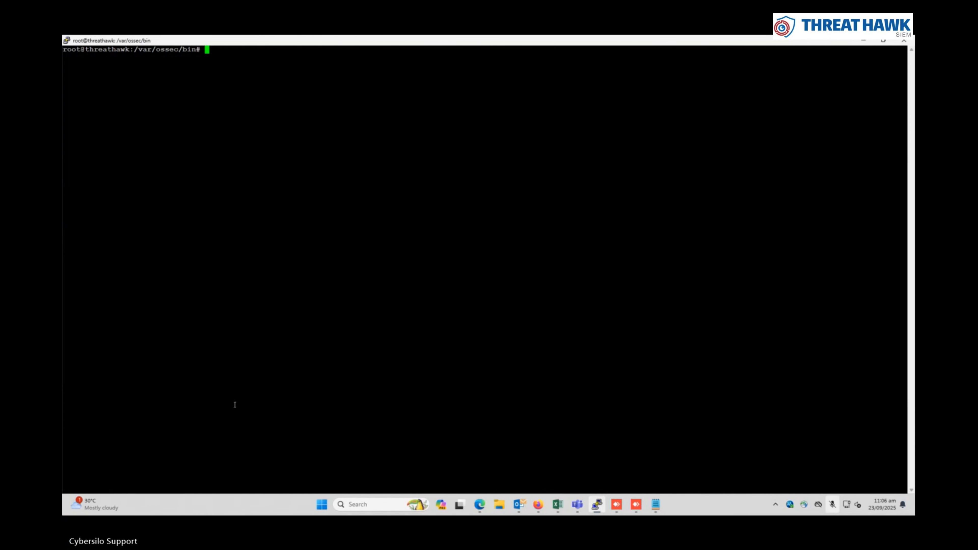
type("cd")
key("Return")
type("cd /var/ossec/etc/decoders/")
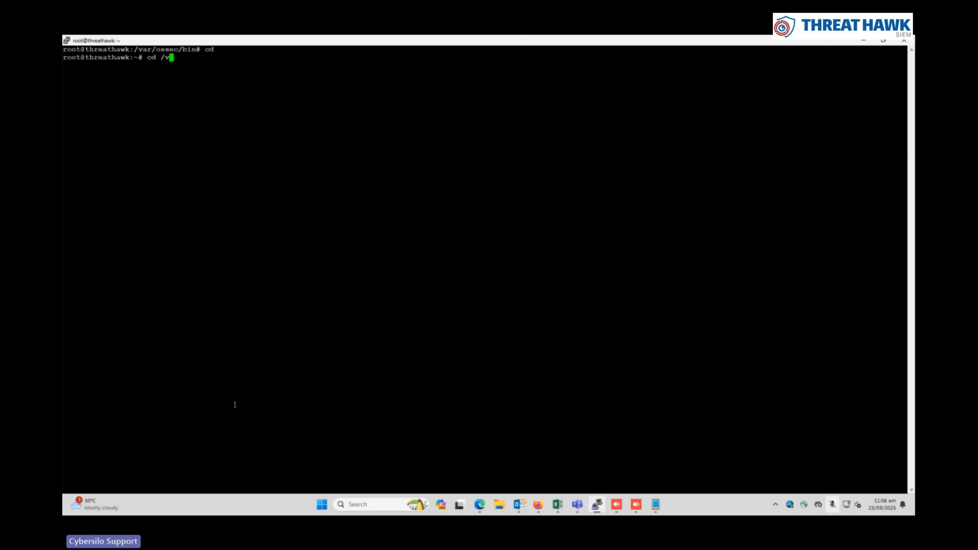
key("Return")
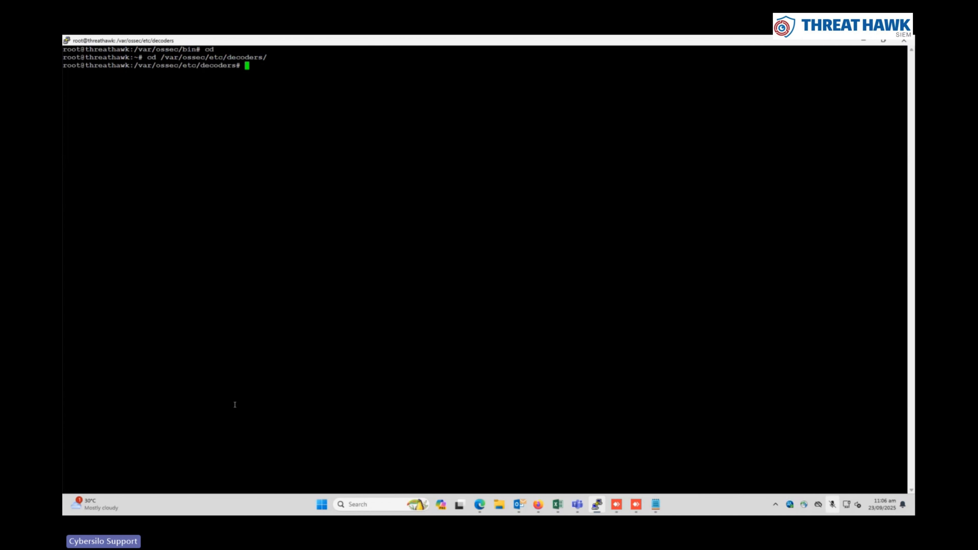
key("Return")
key("Return")
type("ls")
key("ctrl+l")
key("Return")
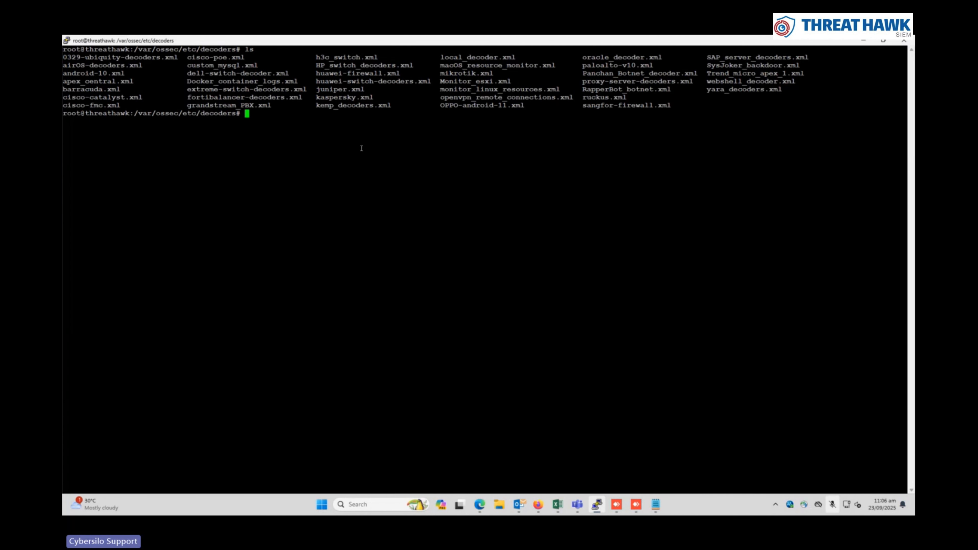
Create test.xml in nano with an opening and closing <decoder> tag pair on separate lines
type("nano test.xml")
key("Return")
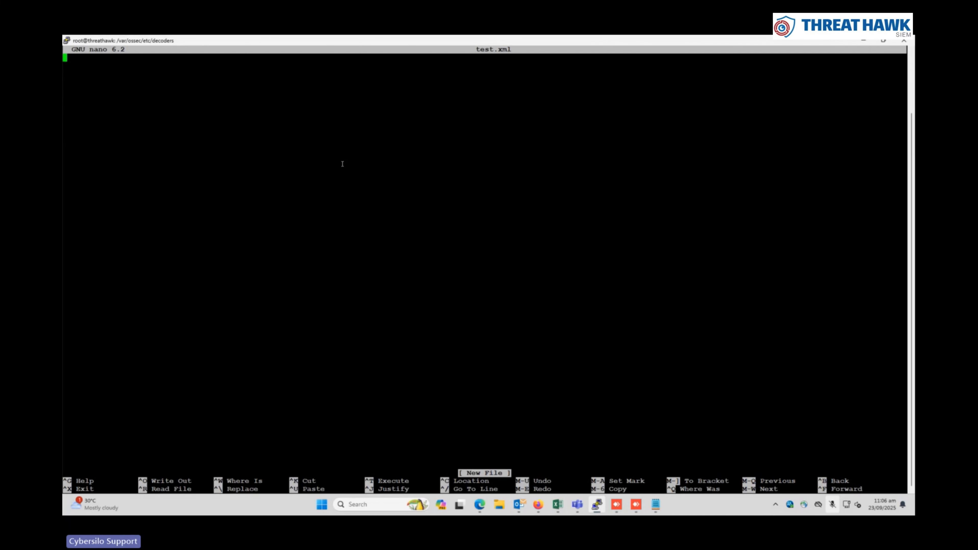
key("Return")
type("<><>")
key("Left")
key("Left")
key("Left")
type("decoder")
key("Right")
key("Right")
type("/decoder")
key("Left")
key("Left")
key("Left")
key("Left")
key("Left")
key("Left")
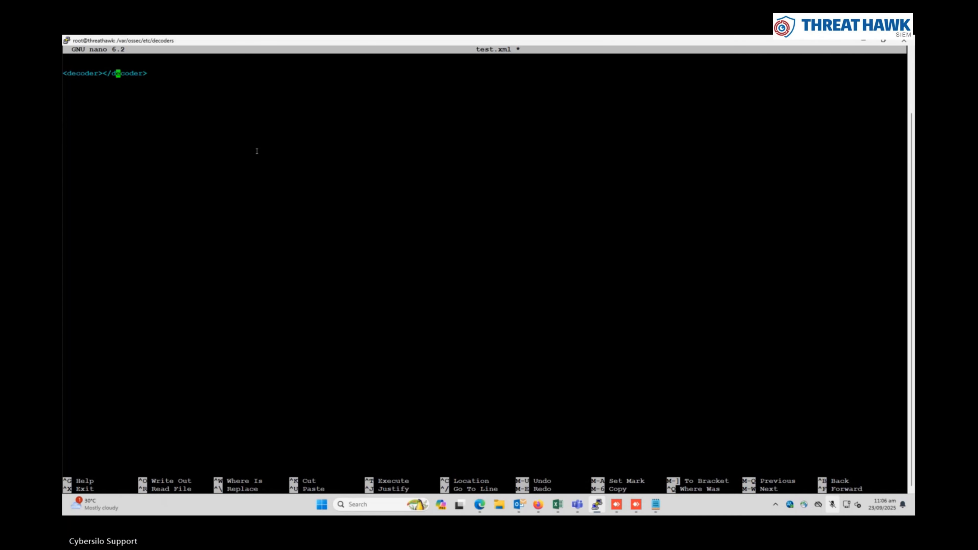
key("Left")
key("Left")
key("Left")
key("Return")
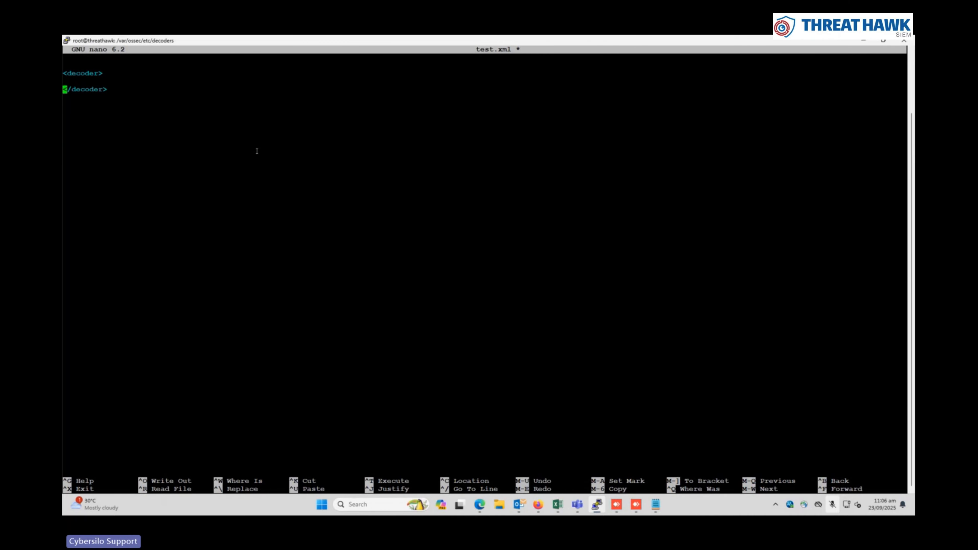
key("Return")
key("Up")
key("Up")
key("Up")
key("Right")
key("Right")
key("Right")
key("Right")
key("Right")
key("Right")
key("Right")
key("Right")
Name the decoder 'testint', add an empty <prematch></prematch> line, and bring up the Notepad sample log
type("name=\"\"")
key("Left")
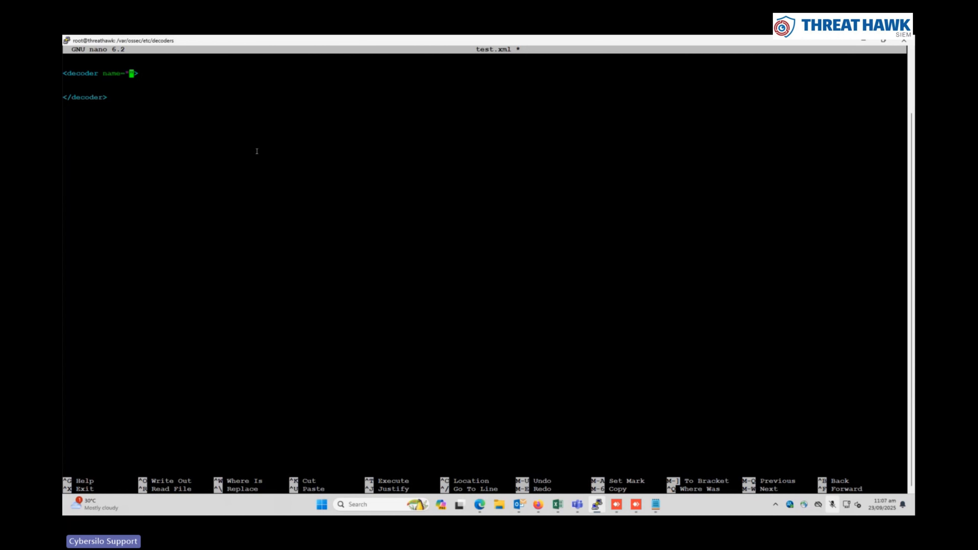
type("testi")
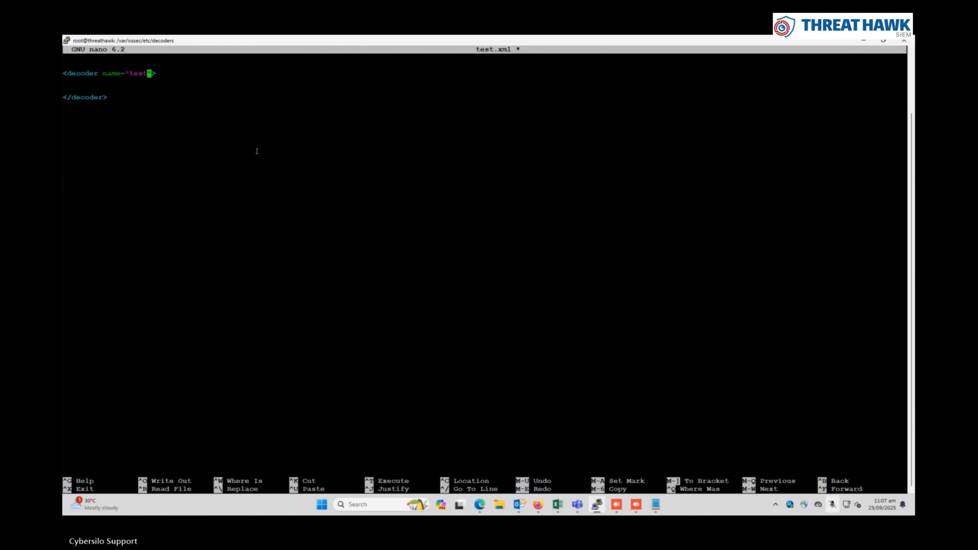
type("nt")
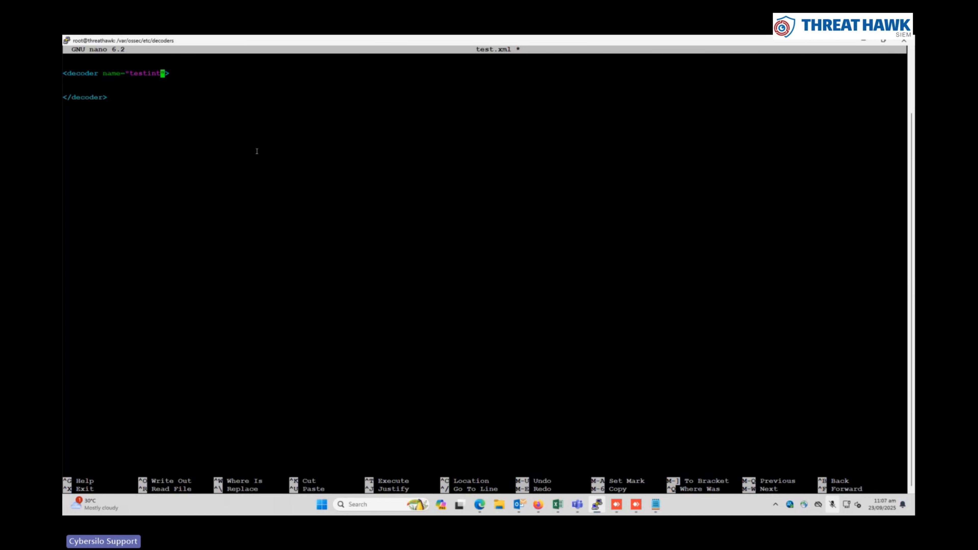
key("Right")
key("Right")
key("Return")
key("Return")
type("<><>")
key("Left")
key("Left")
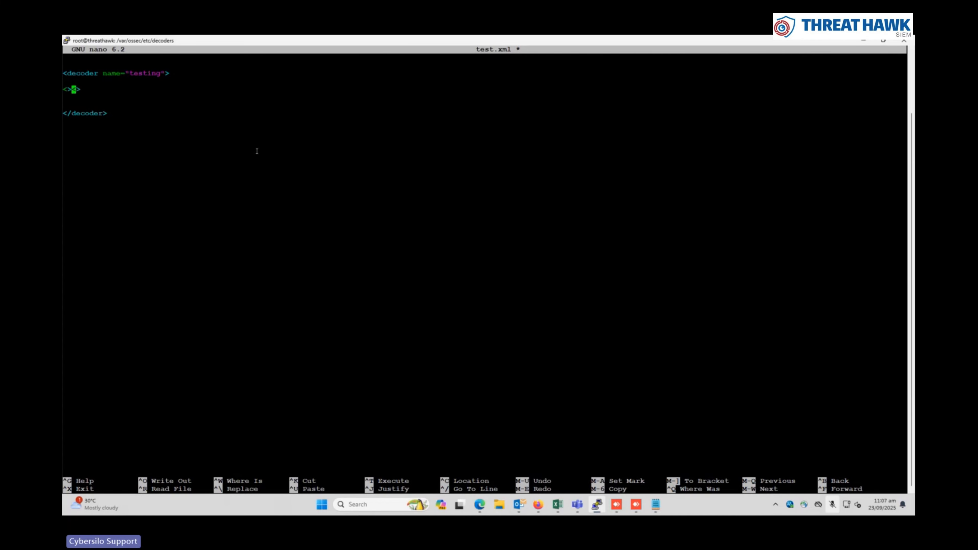
key("Left")
type("premat")
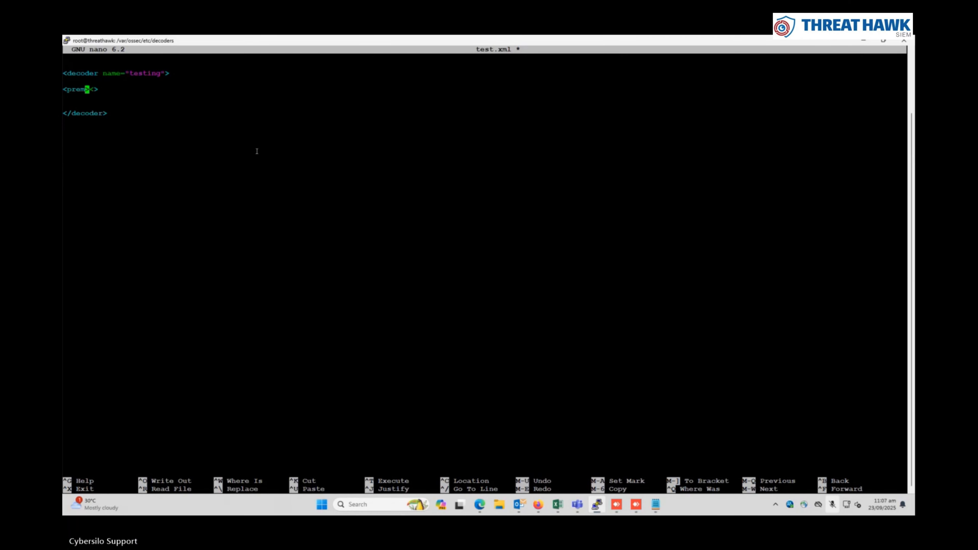
type("ch")
key("Right")
key("Right")
type("/prematch")
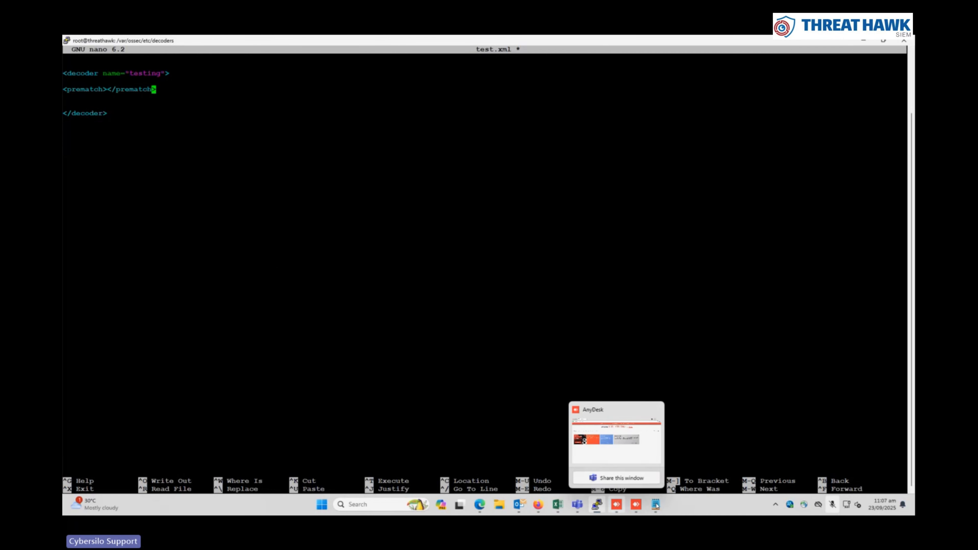
left_click(655, 505)
left_click(656, 108)
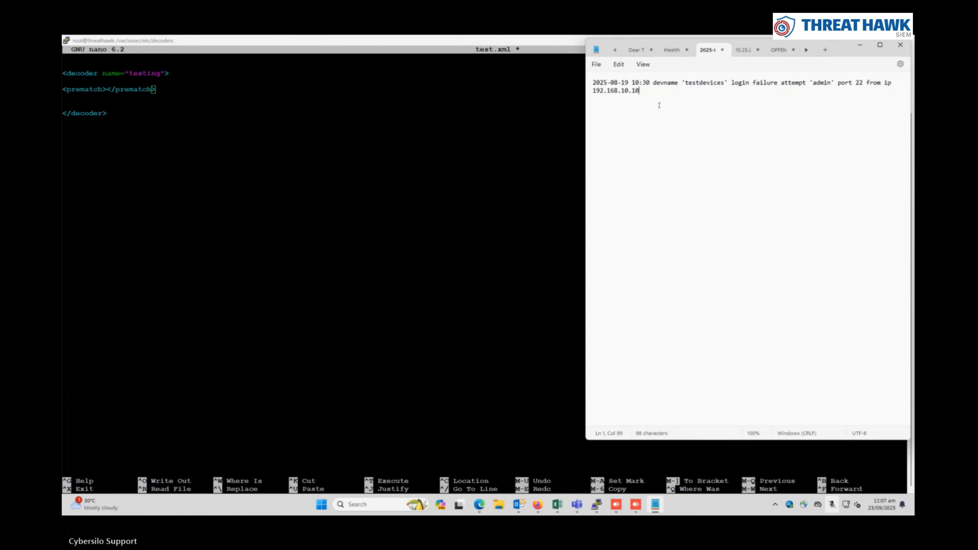